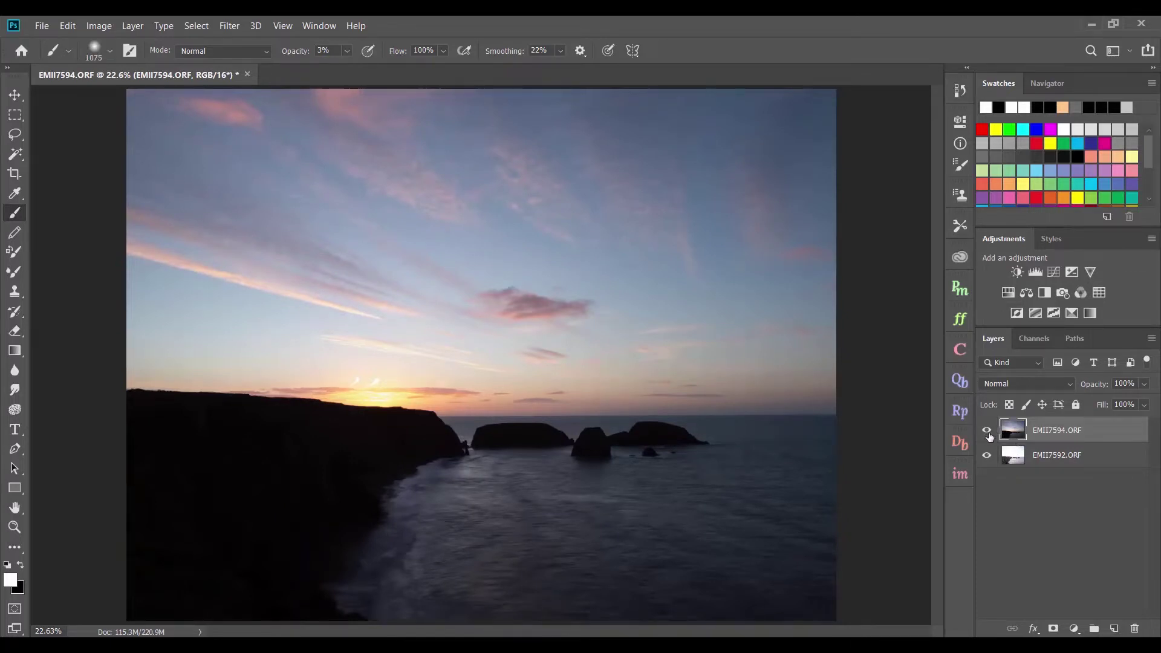
Compare the dark EMII7594.ORF exposure with the bright EMII7592.ORF exposure by toggling the upper layer's visibility
left_click(988, 430)
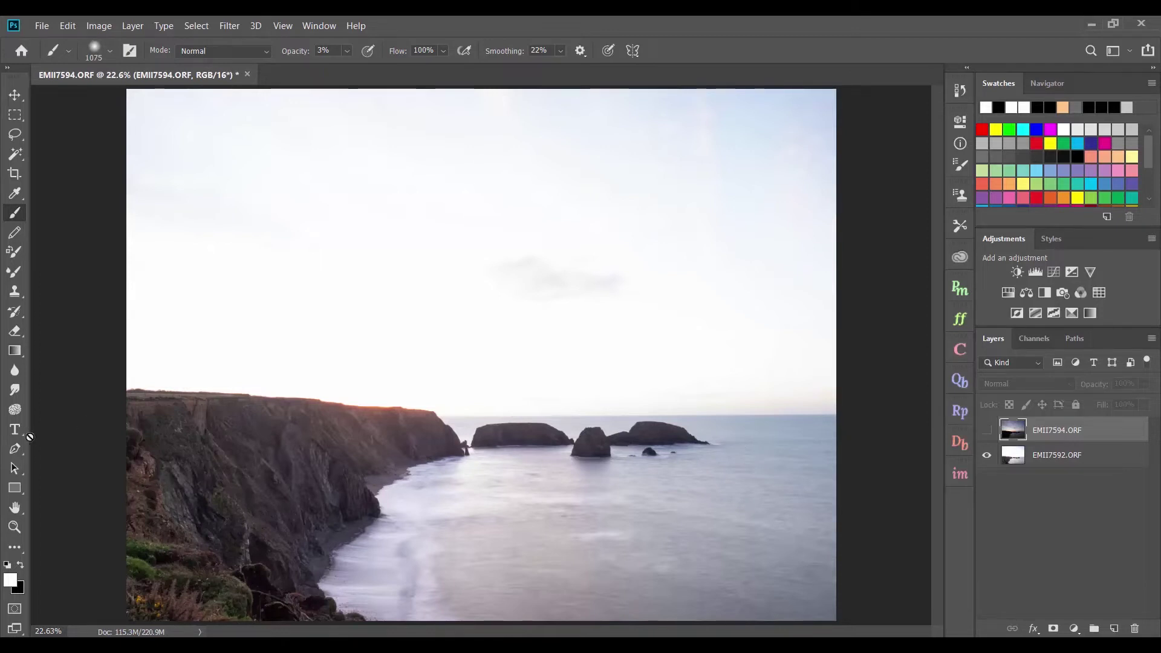
left_click(987, 430)
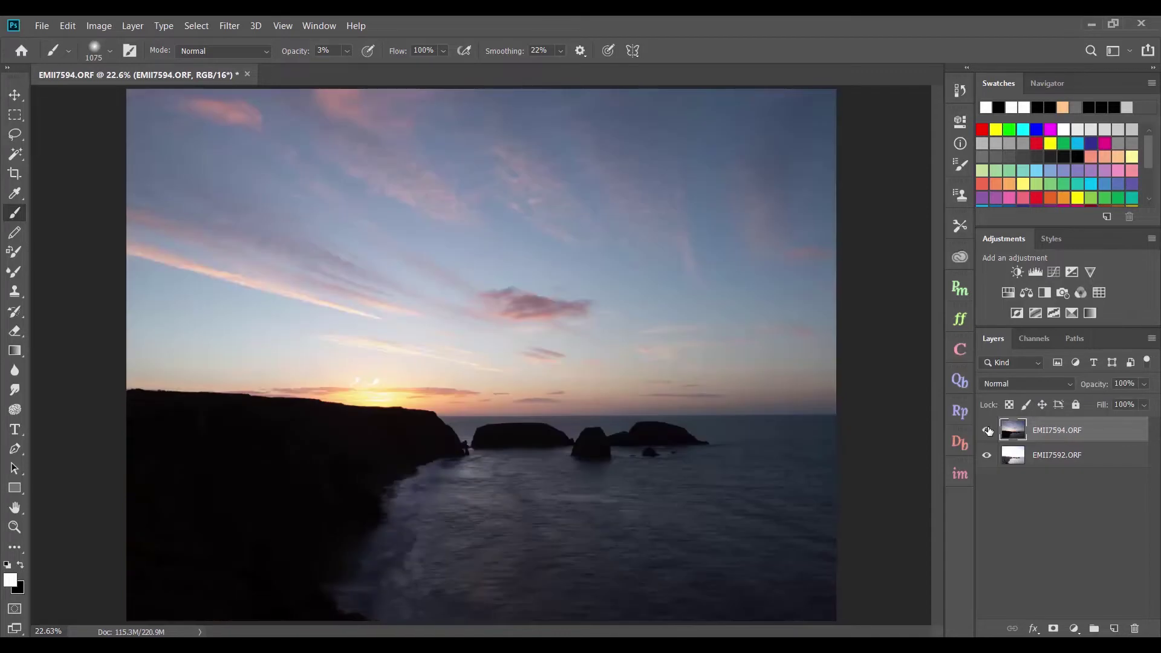
left_click(988, 430)
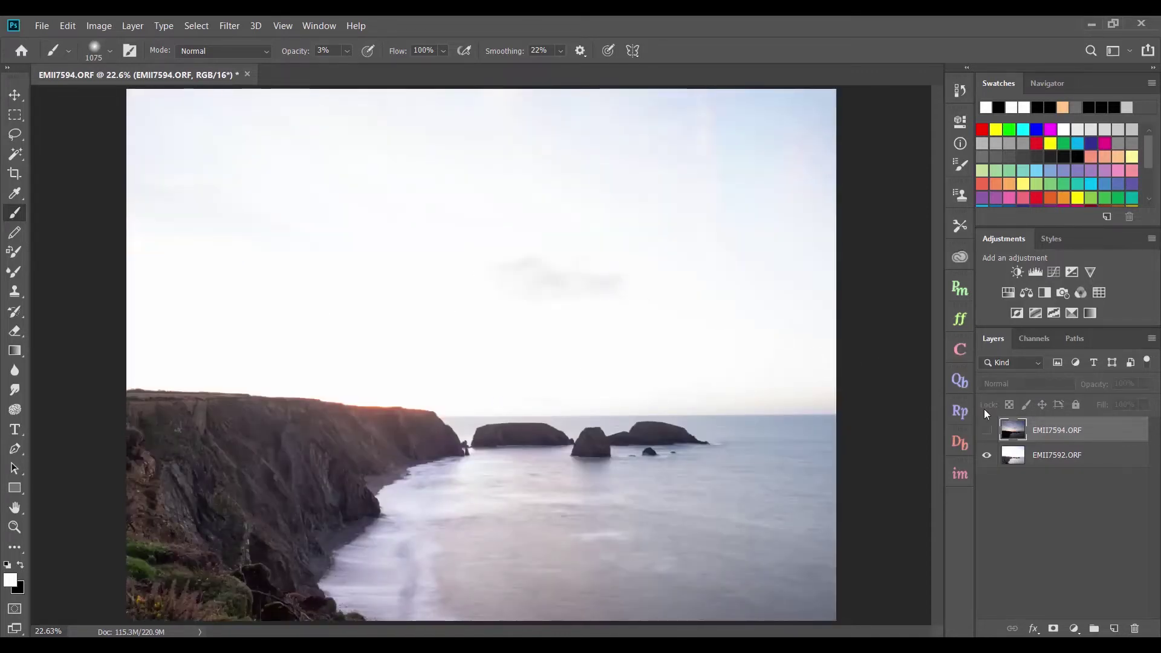
left_click(988, 429)
left_click(988, 429)
left_click(988, 430)
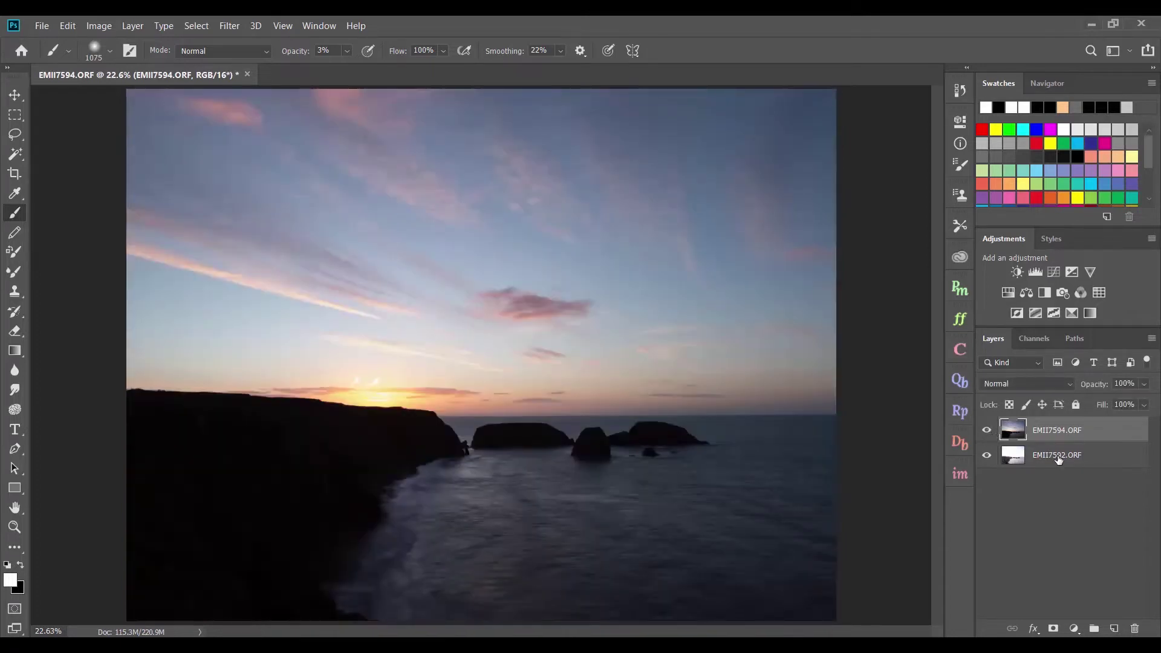
left_click(1058, 456, "shift")
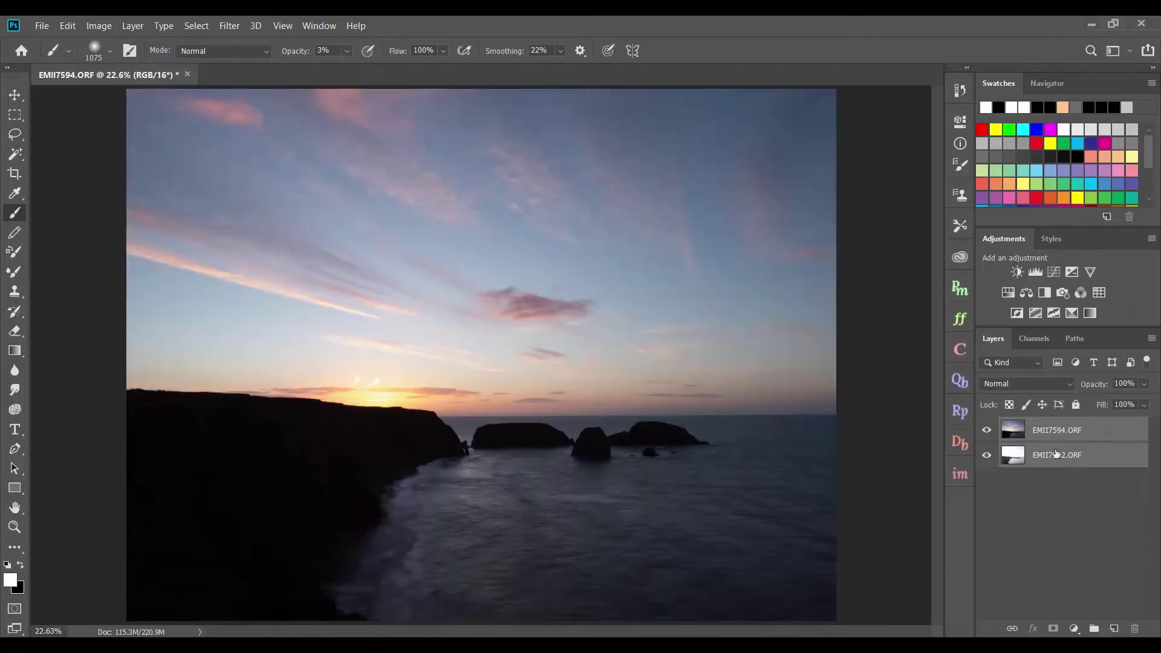
left_click(76, 24)
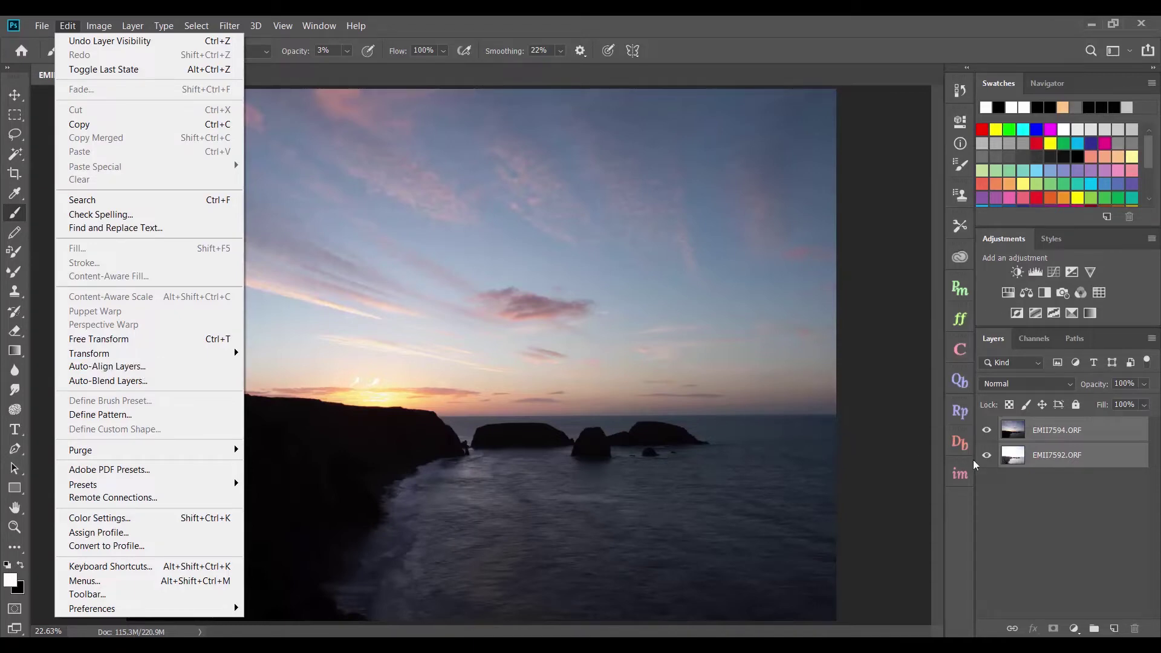
left_click(1014, 484)
left_click(1011, 488)
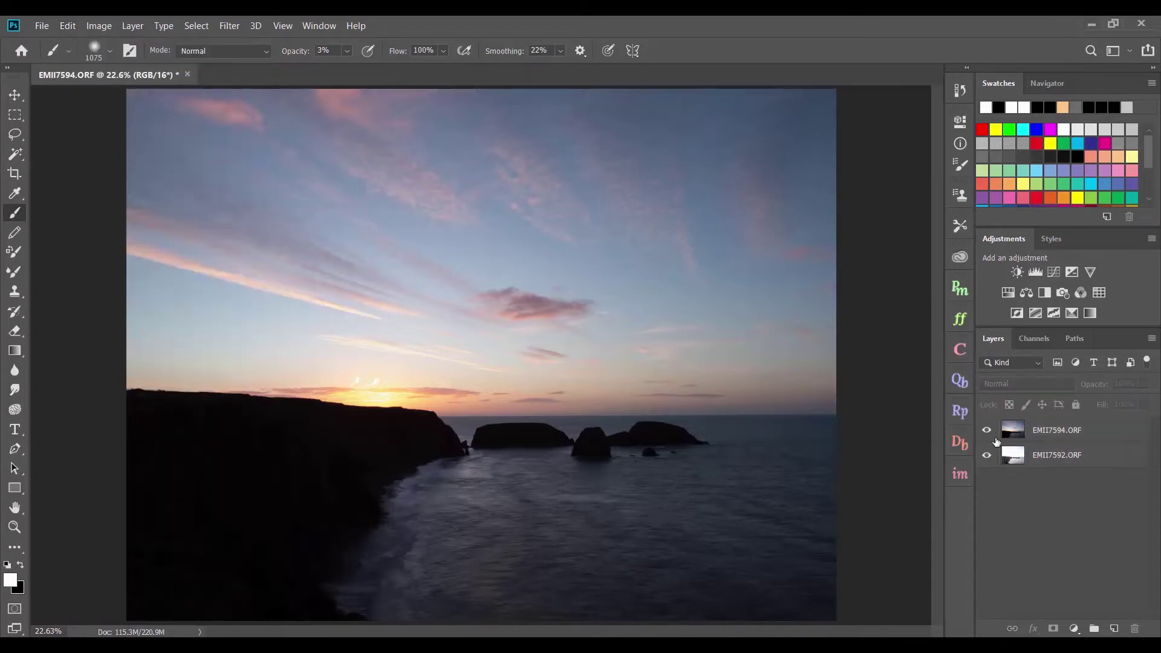
Check the sky and cliff edge in both exposures by hiding and showing the EMII7594.ORF layer
left_click(987, 430)
left_click(989, 429)
left_click(988, 430)
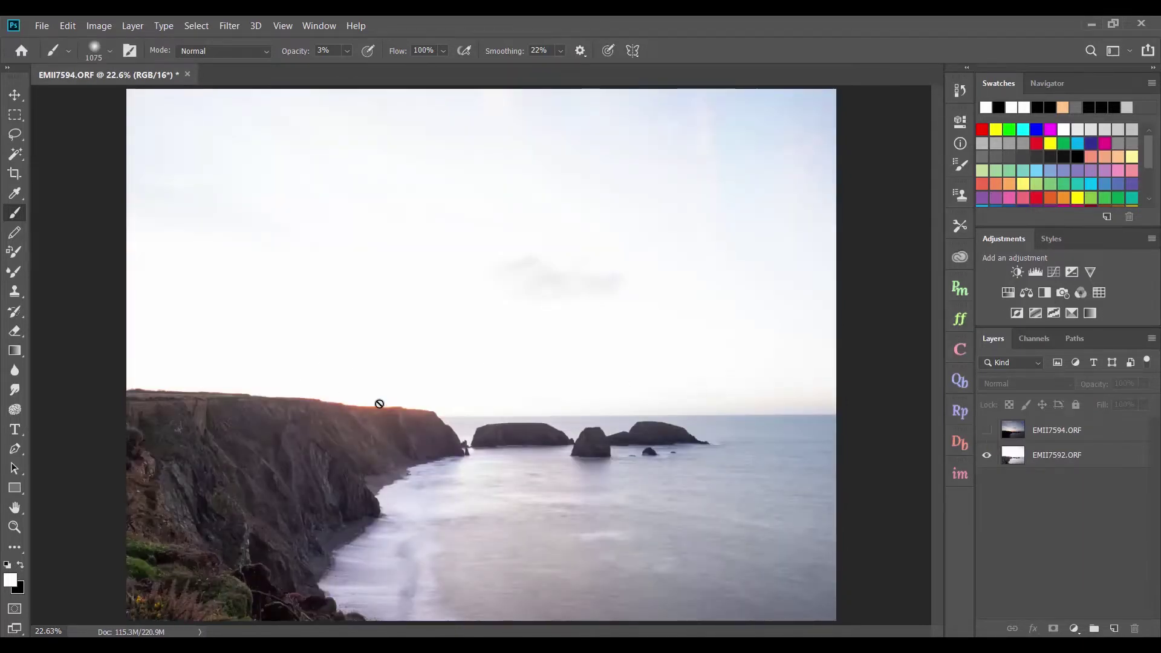
left_click(985, 431)
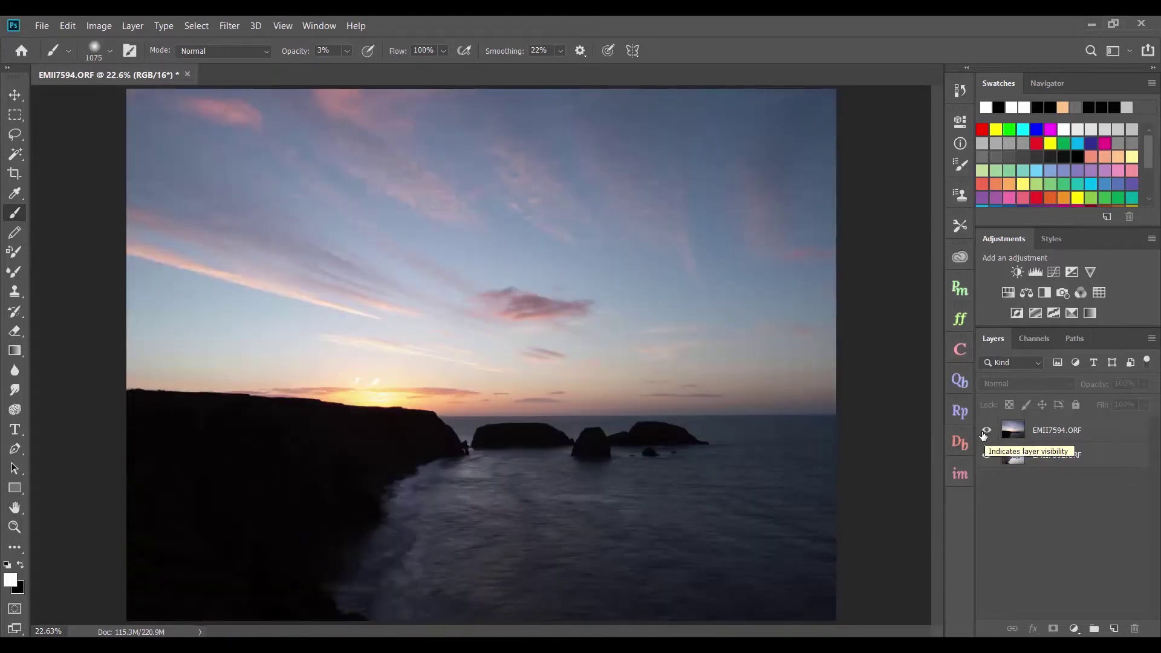
Hide the EMII7594.ORF layer and add a white layer mask to it
left_click(1058, 433)
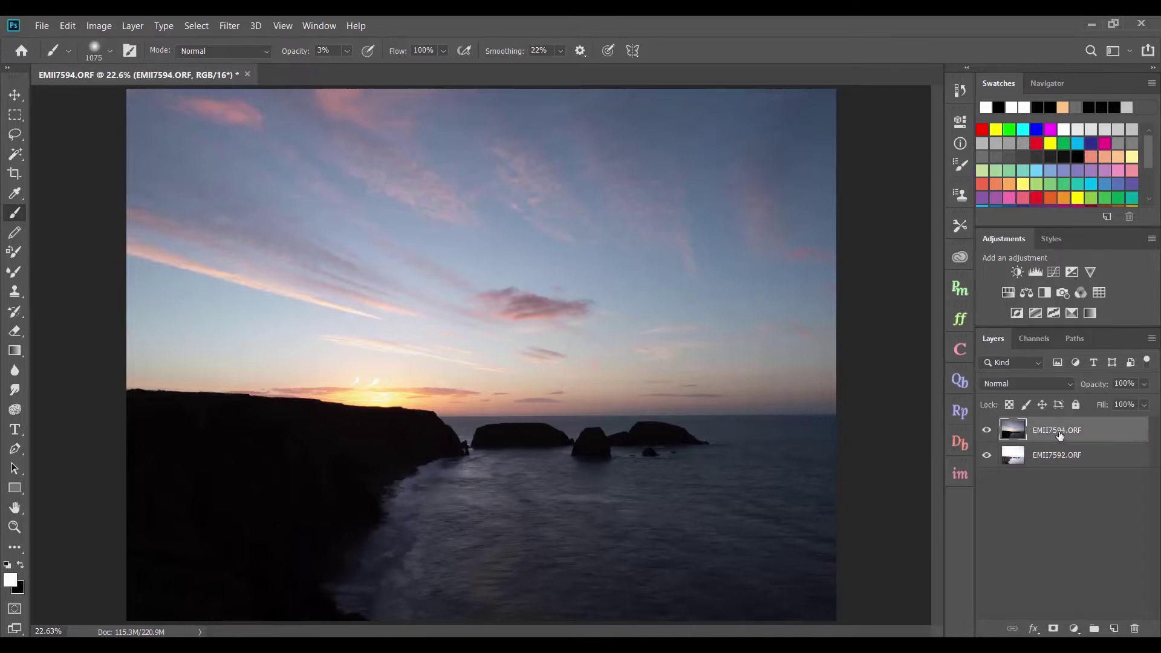
left_click(984, 432)
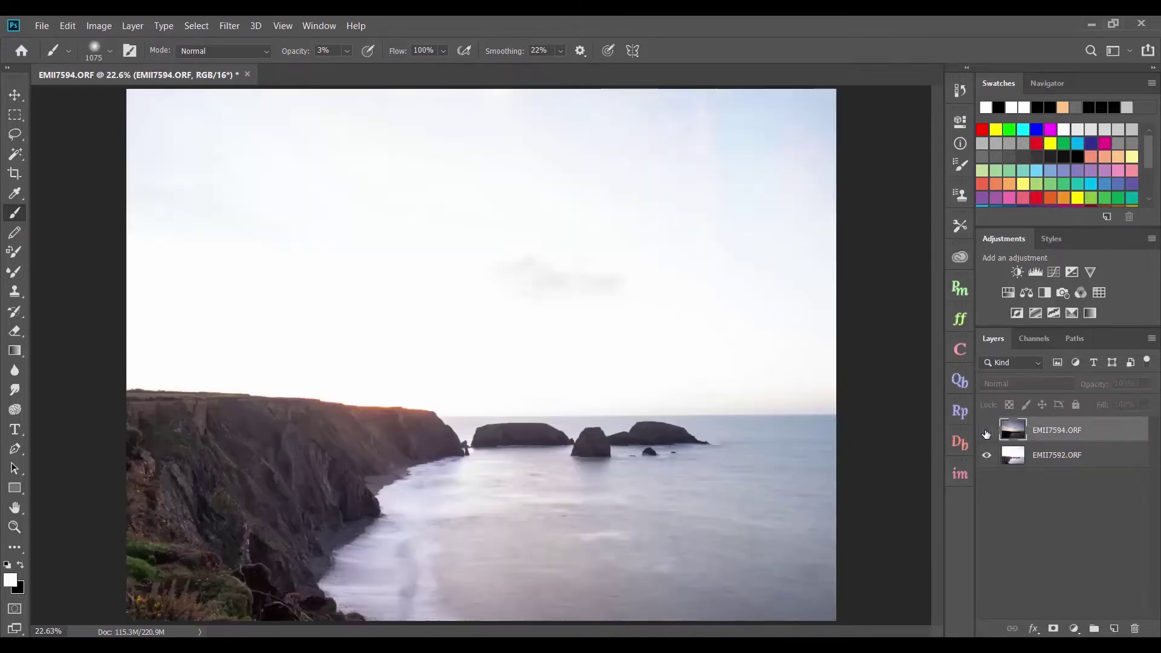
left_click(1054, 629)
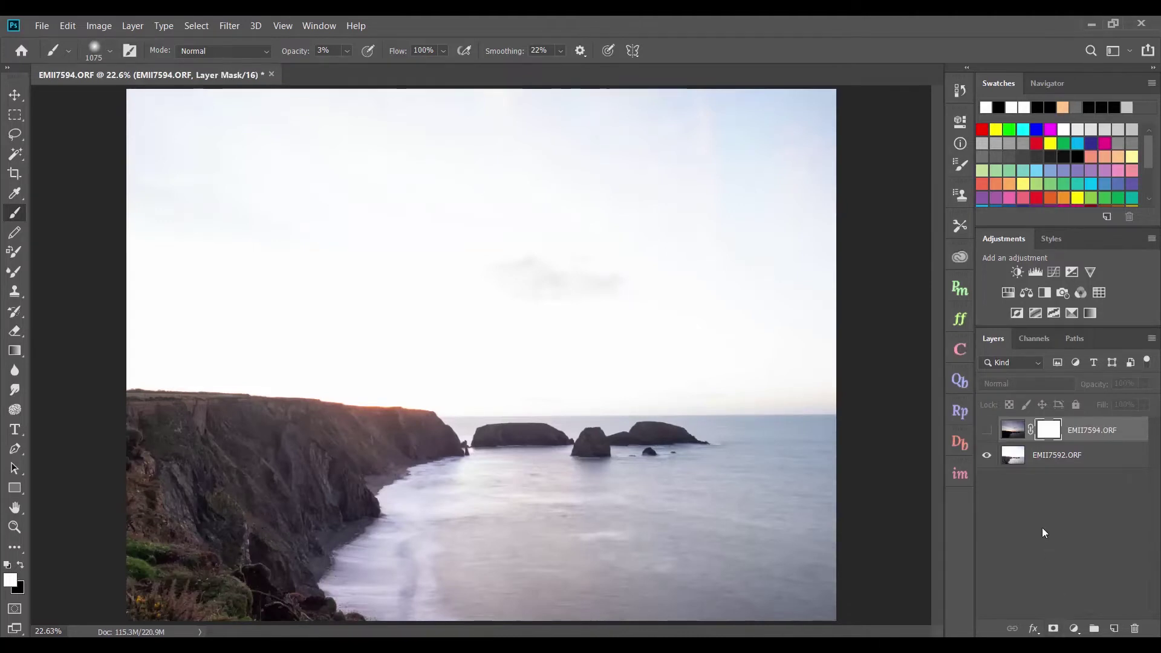
Use Apply Image to fill the mask from the merged RGB image with Multiply blending at 100% opacity, and show the layer again
left_click(106, 31)
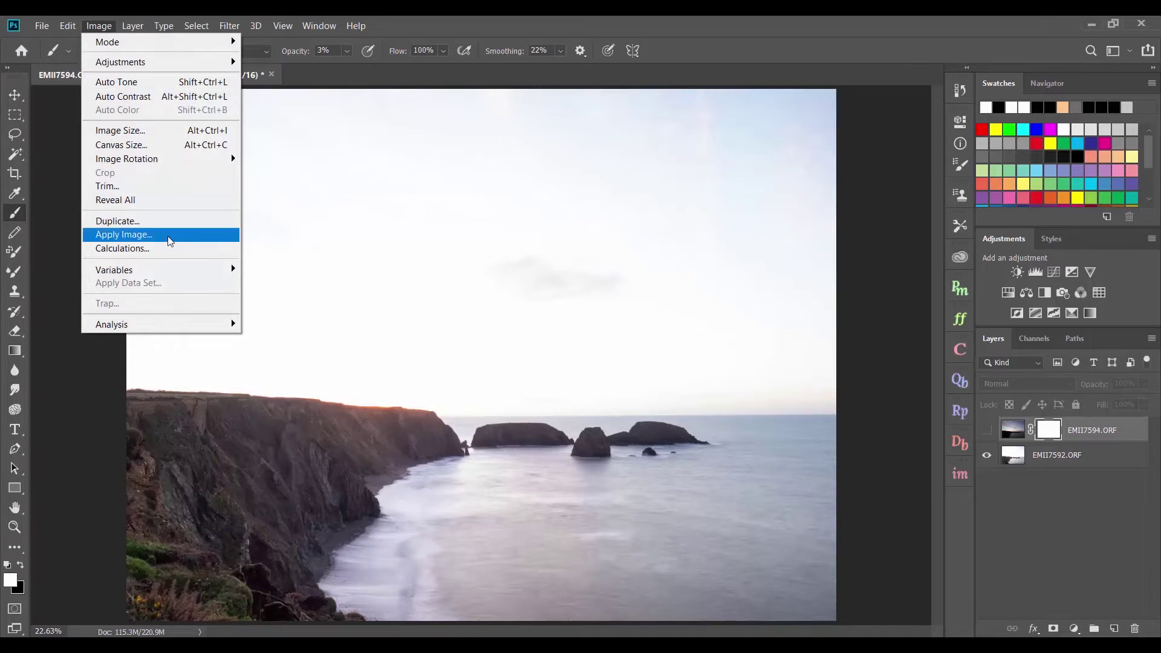
left_click(168, 241)
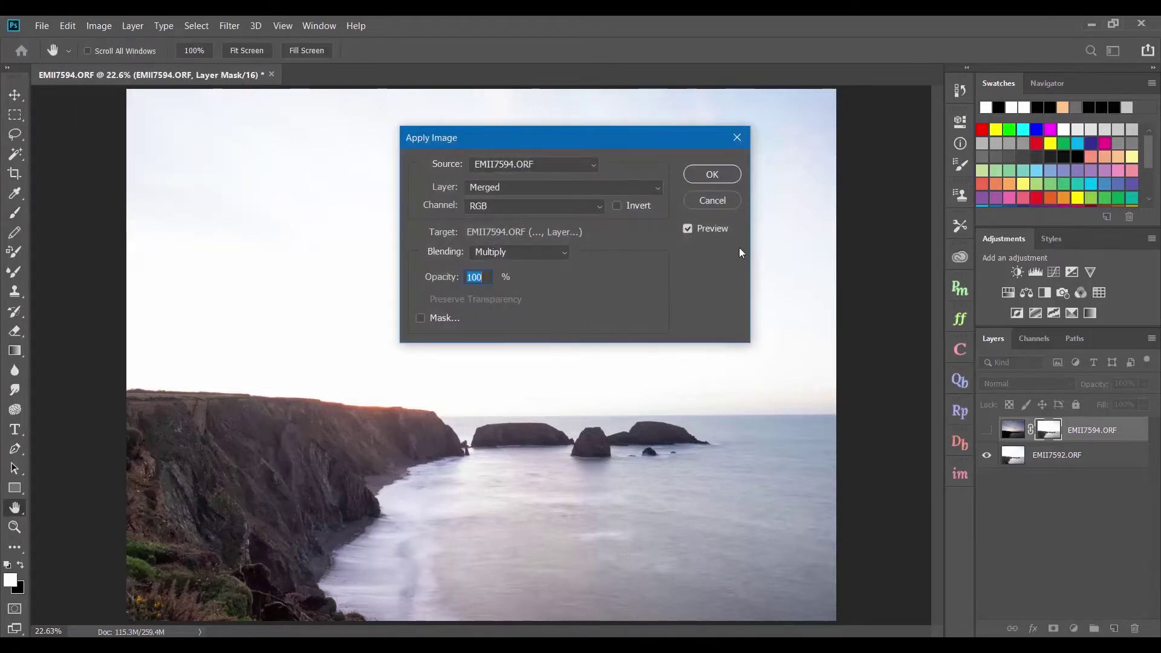
left_click(720, 174)
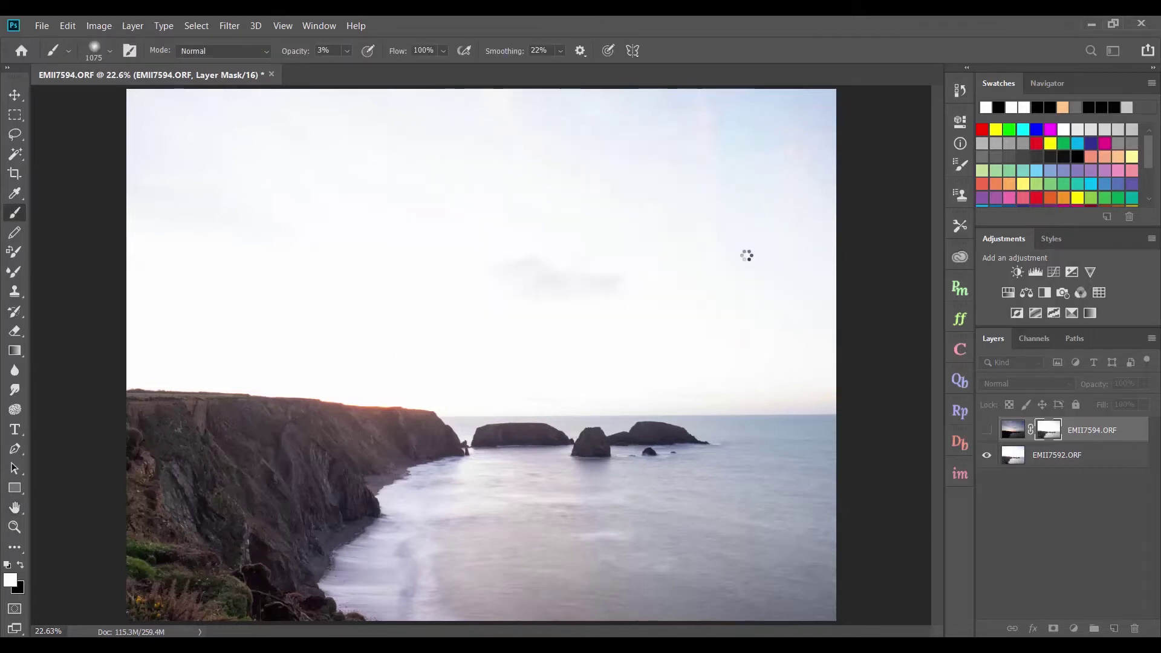
left_click(989, 430)
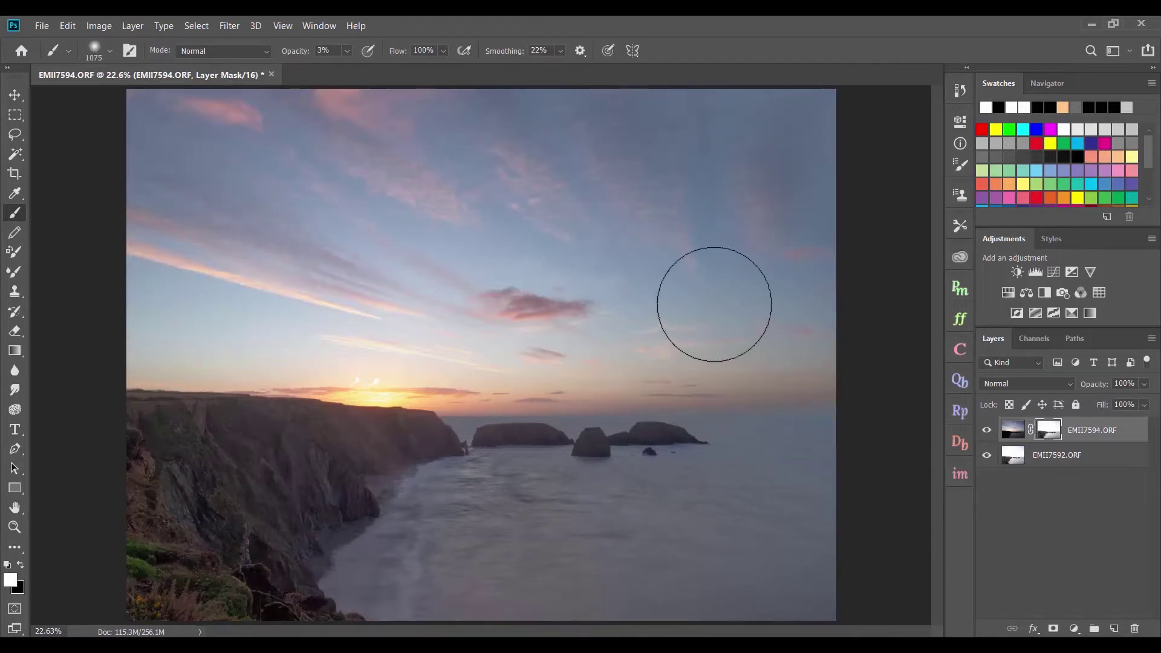
Inspect the blend along the cliff edge and horizon up close, and return to the full image
left_click(14, 526)
left_click_drag(392, 436, 441, 432)
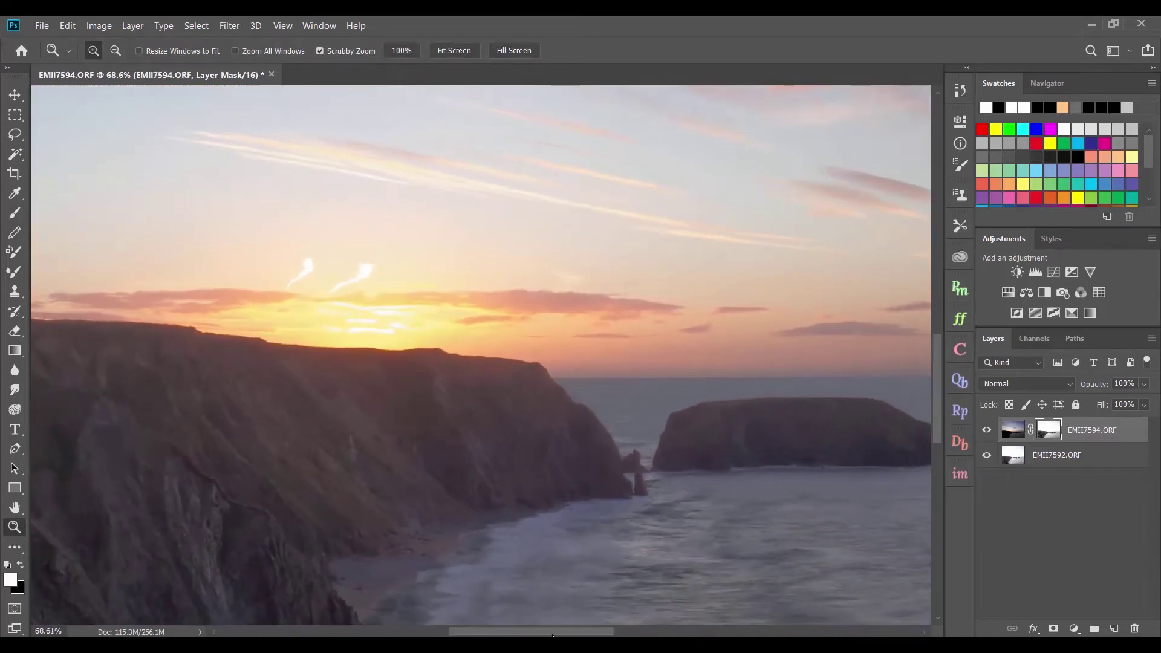
left_click_drag(533, 632, 463, 632)
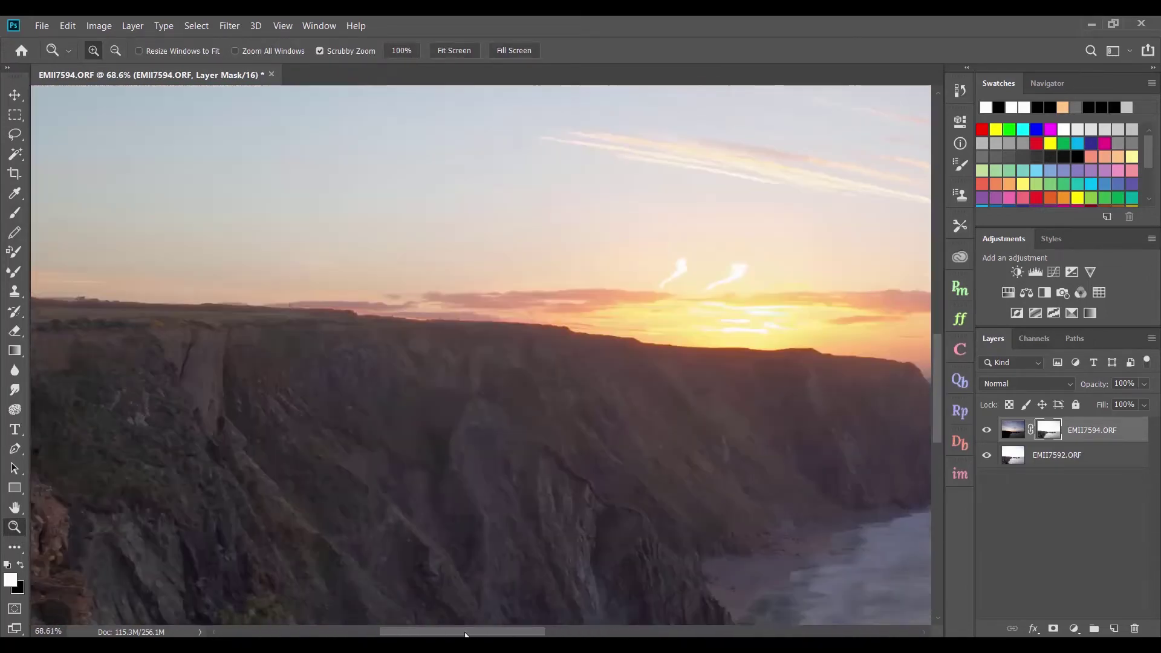
left_click(454, 50)
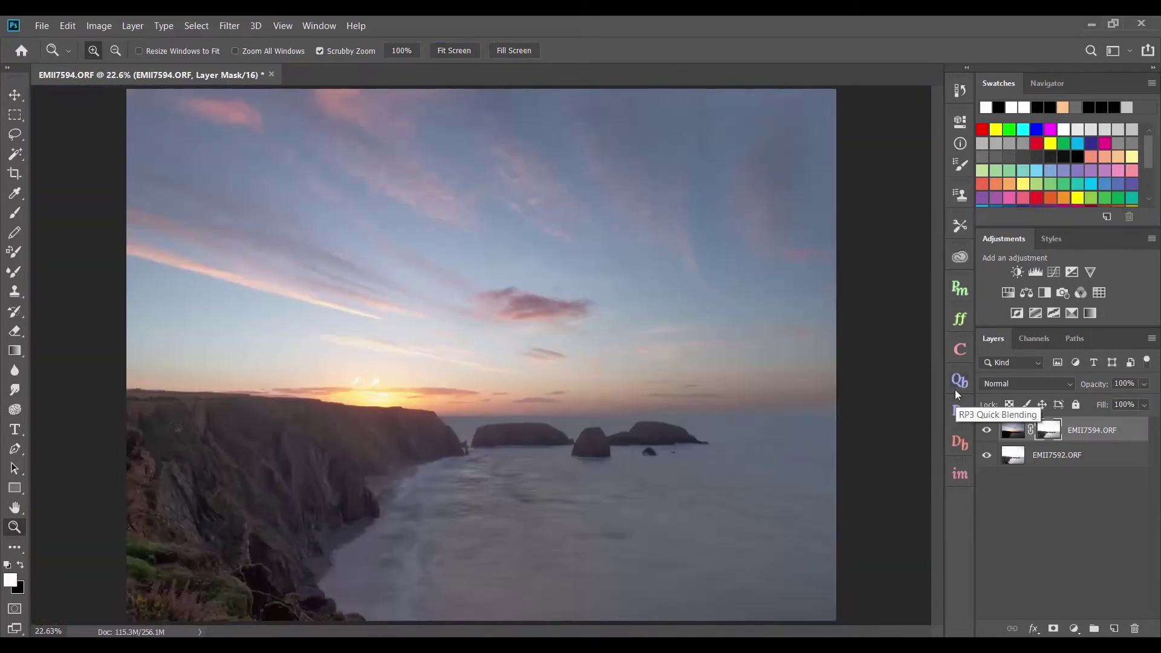
Display the EMII7594.ORF layer mask and darken its land and sea with Levels, setting the midtone input to 0.49
left_click(1051, 432, "alt")
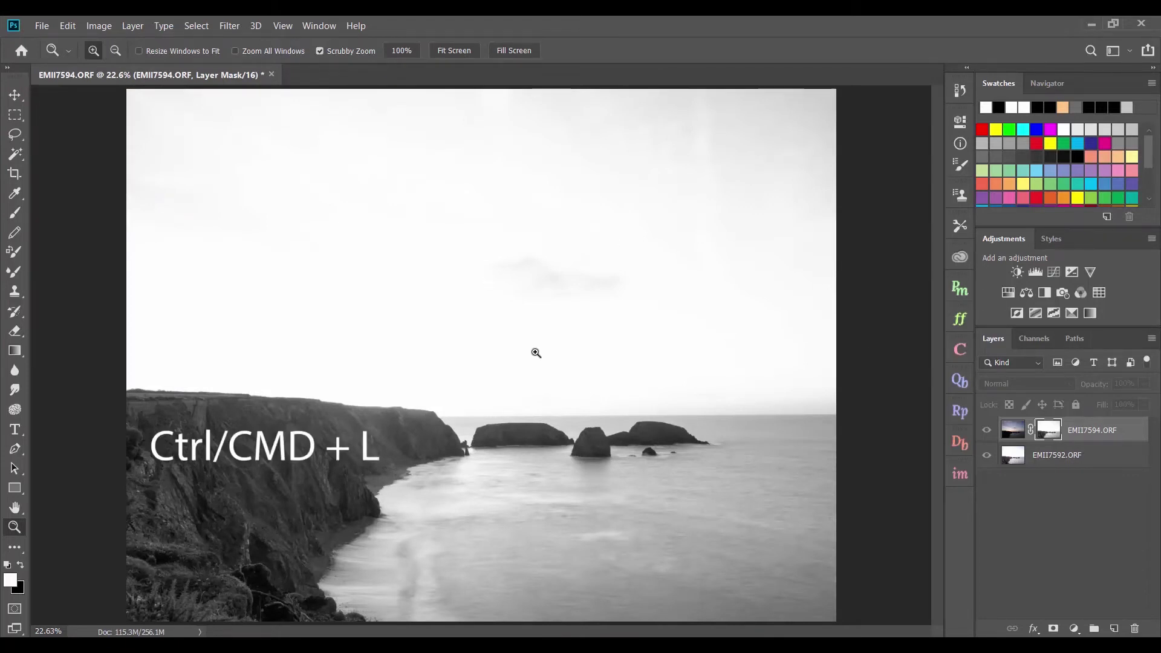
key("ctrl+l")
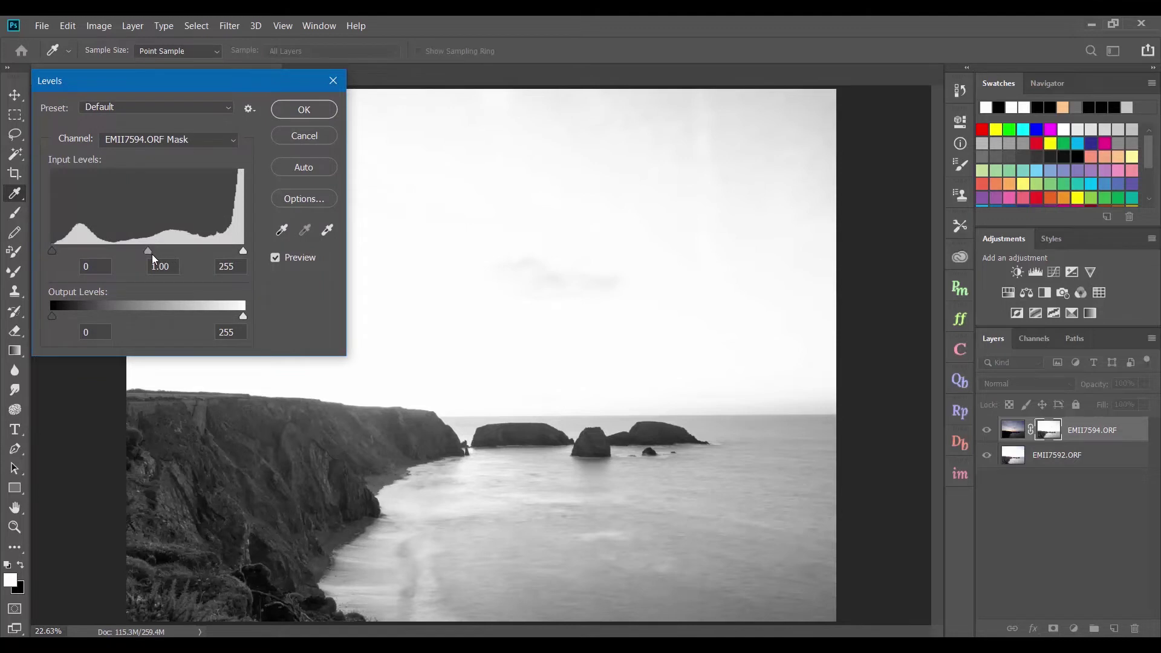
left_click_drag(150, 251, 214, 248)
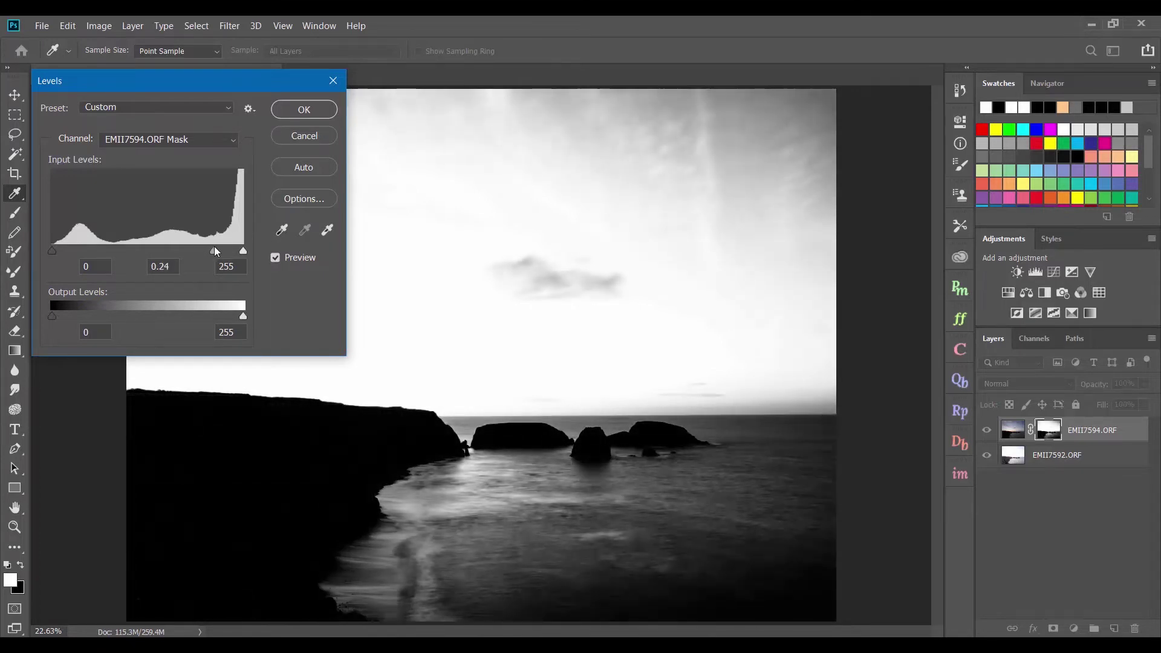
left_click_drag(214, 247, 150, 257)
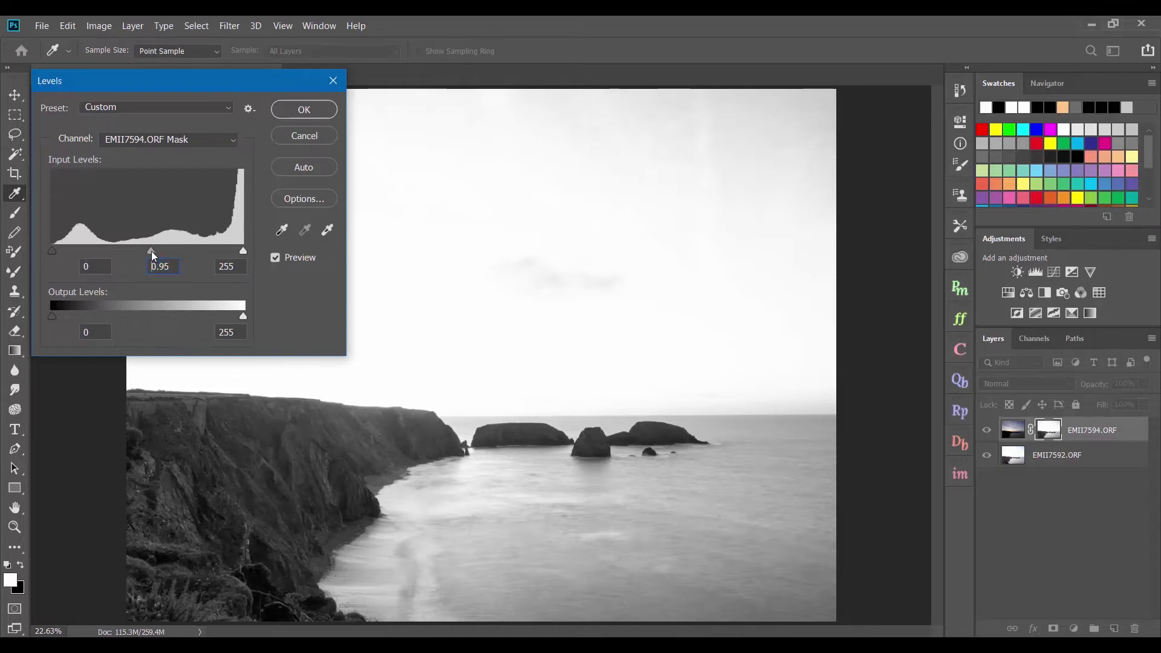
left_click_drag(151, 251, 188, 248)
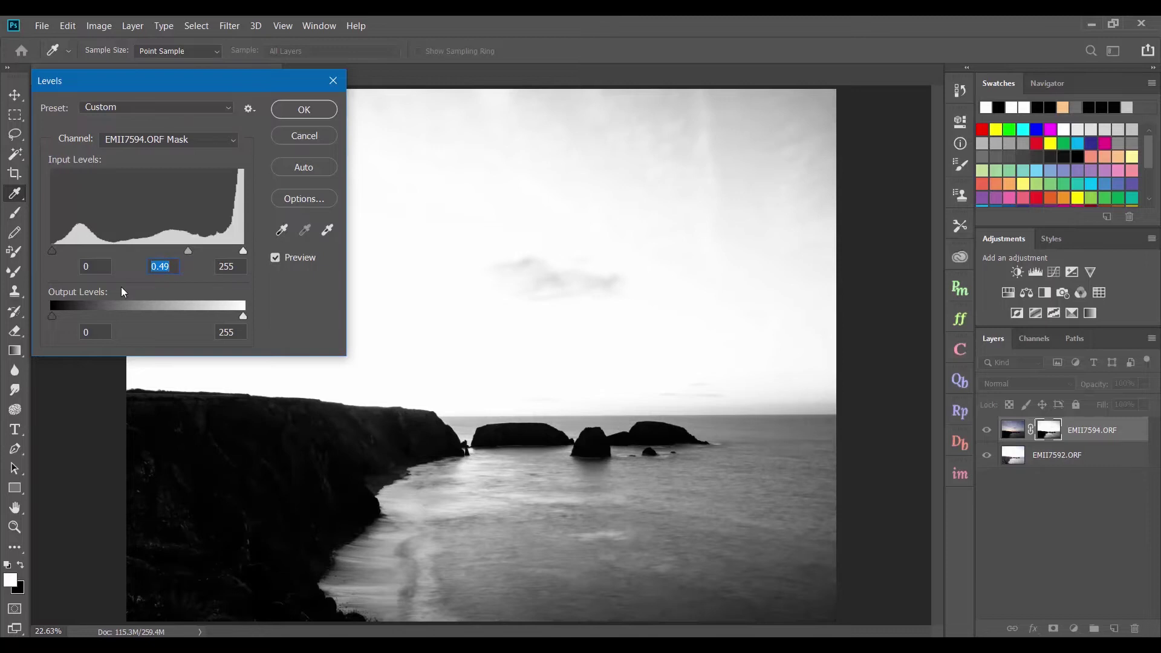
left_click_drag(243, 249, 241, 249)
left_click(305, 110)
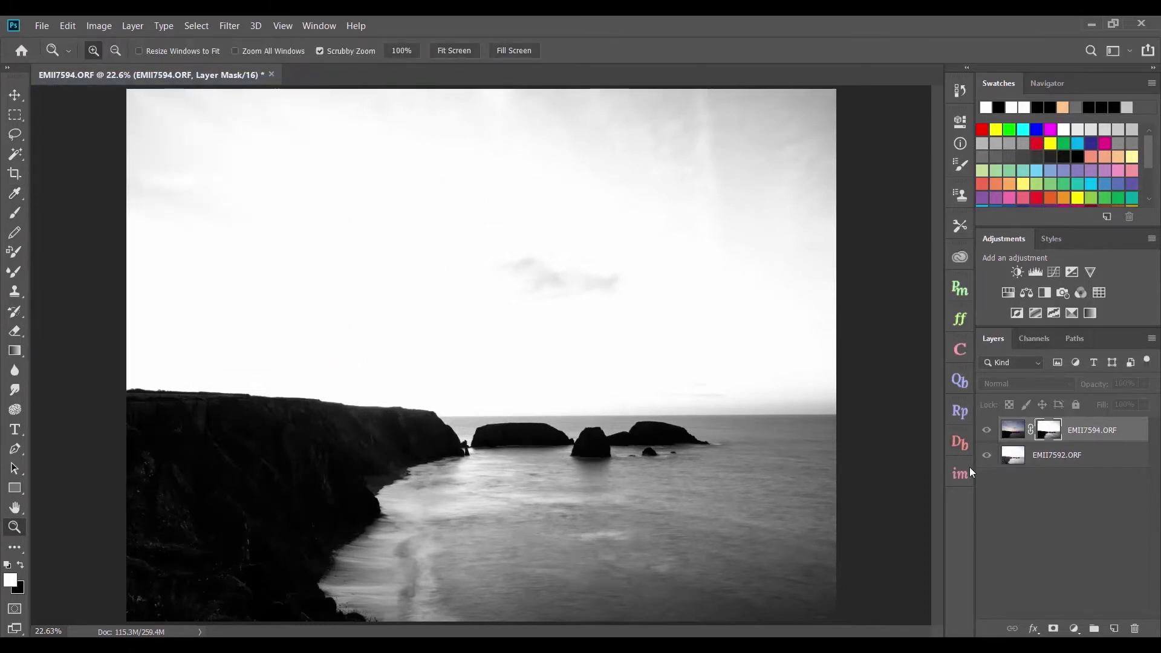
Leave the mask view and review the blended result with the upper layer off and on, checking the cliffs up close
left_click(986, 431)
left_click(986, 431)
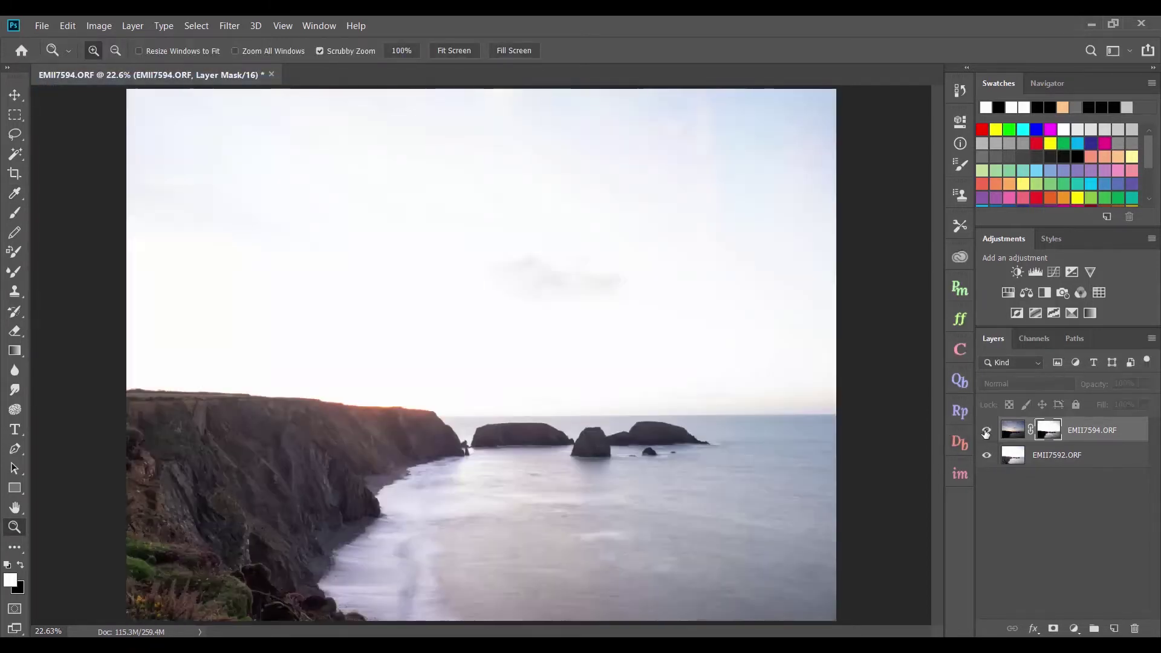
left_click(986, 431)
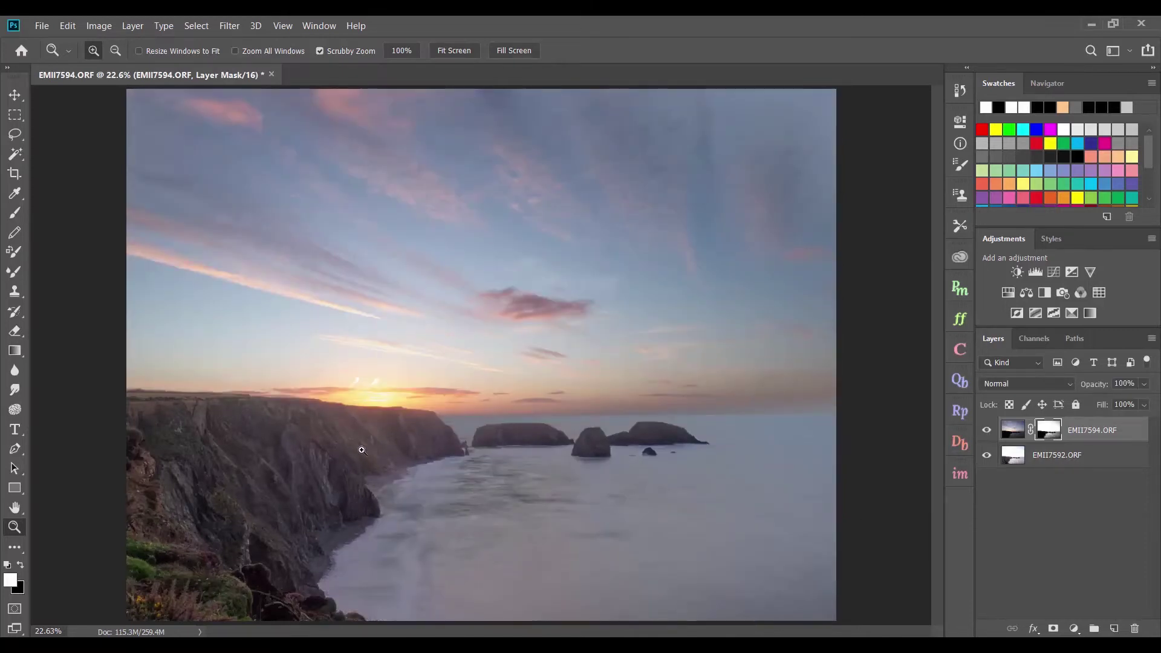
left_click_drag(375, 444, 411, 442)
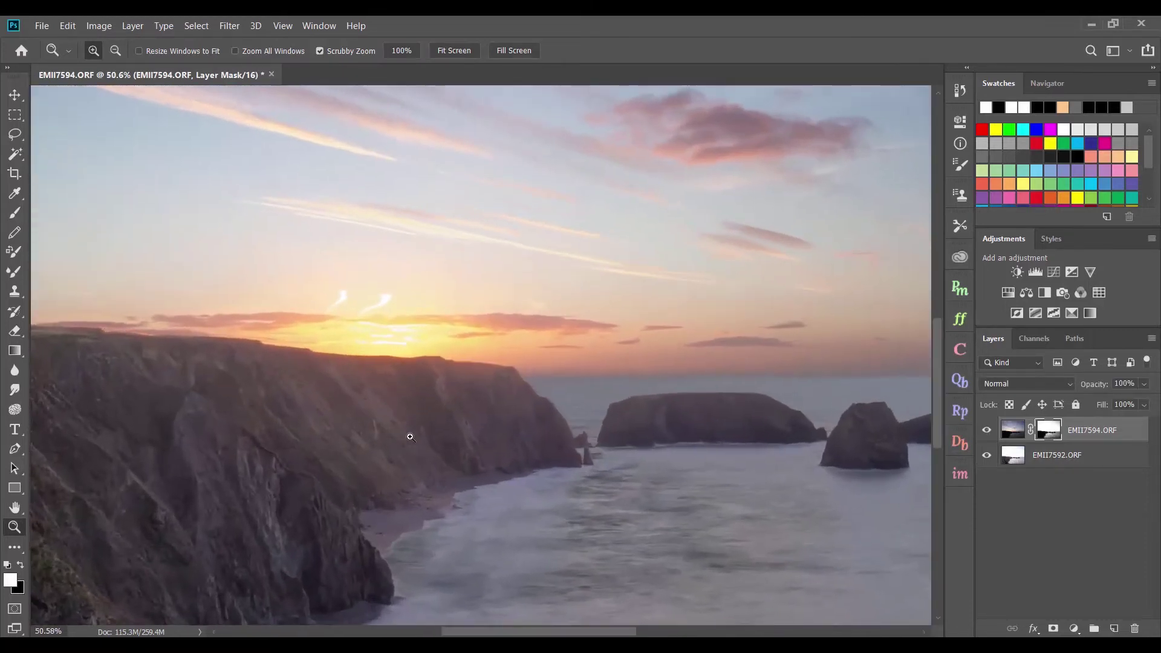
left_click(454, 50)
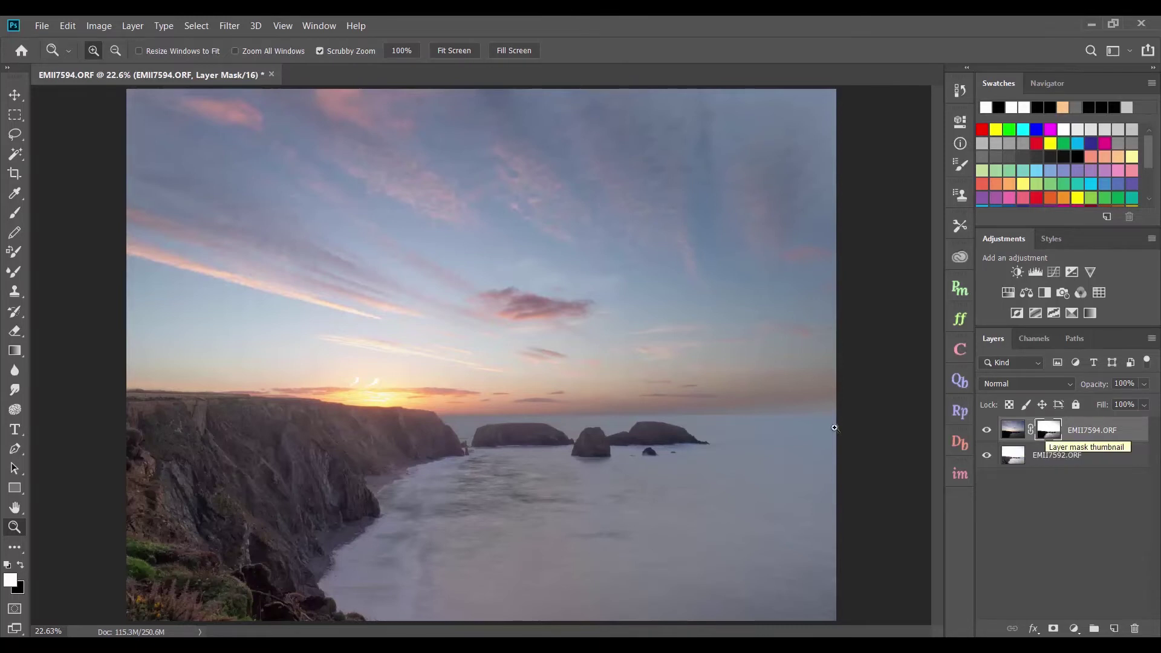
Paint black with the Brush at 15% opacity on the layer mask over the water beside the shore
left_click(22, 570)
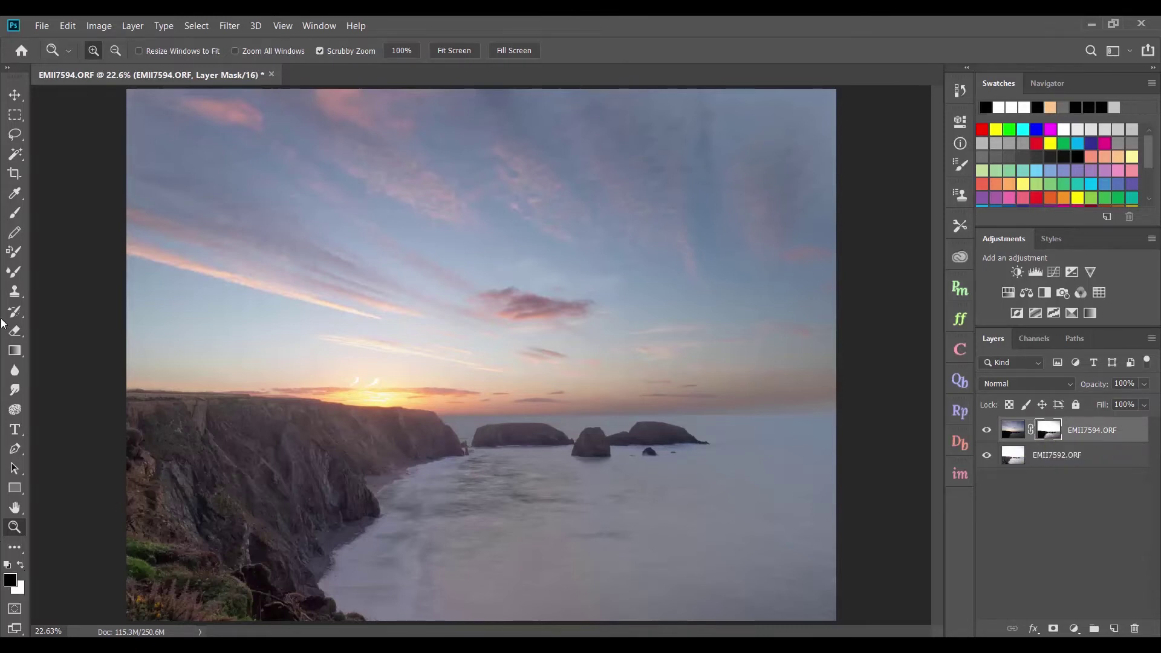
left_click(16, 214)
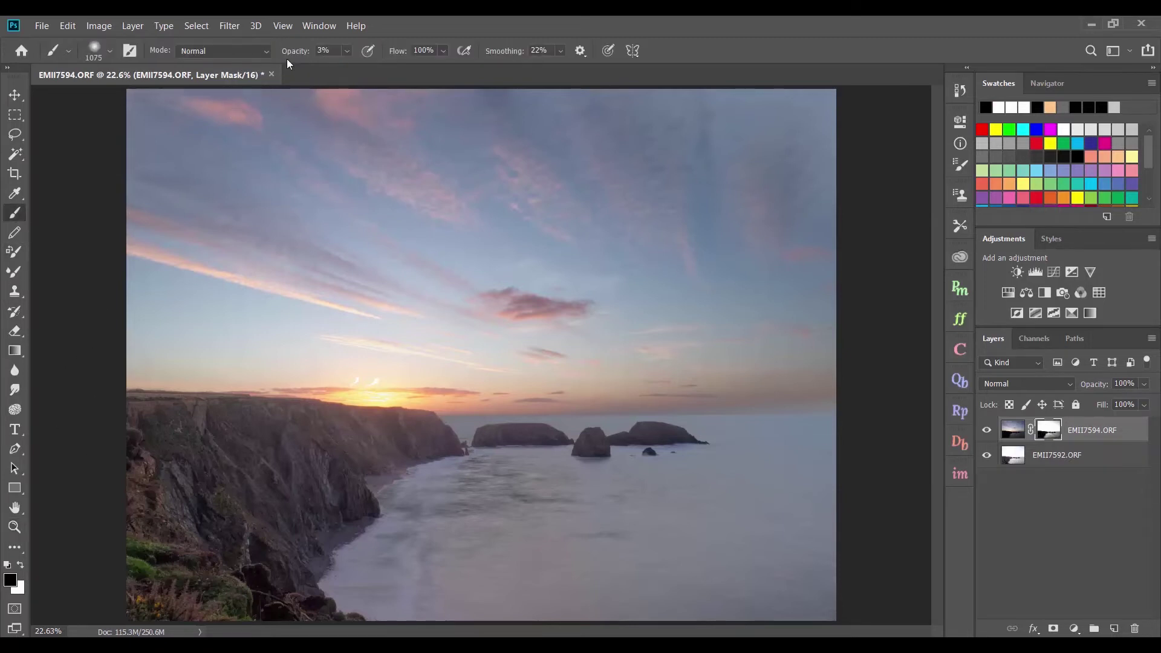
left_click_drag(292, 54, 303, 56)
mouse_move(399, 511)
left_mouse_down()
mouse_move(648, 505)
mouse_move(360, 499)
mouse_move(829, 513)
mouse_move(327, 537)
mouse_move(782, 576)
mouse_move(546, 572)
mouse_move(453, 531)
mouse_move(436, 511)
left_mouse_up()
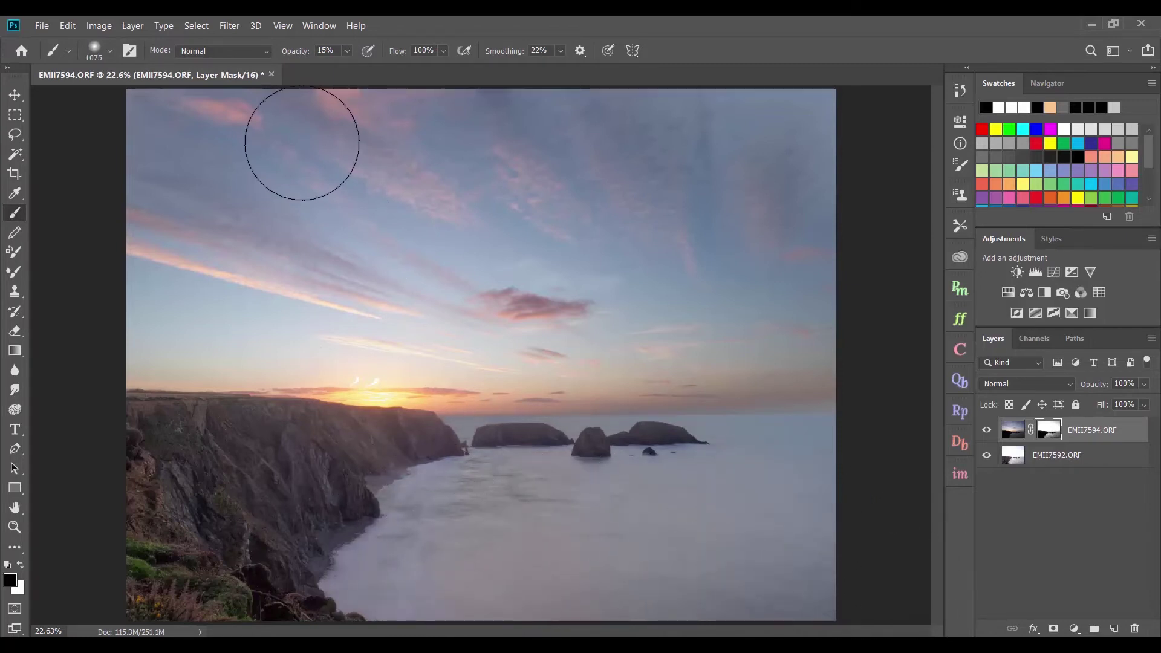
Brighten the sea by painting black on the mask across the water at 36% brush opacity, and over its foreground at 41%
left_click_drag(297, 53, 310, 54)
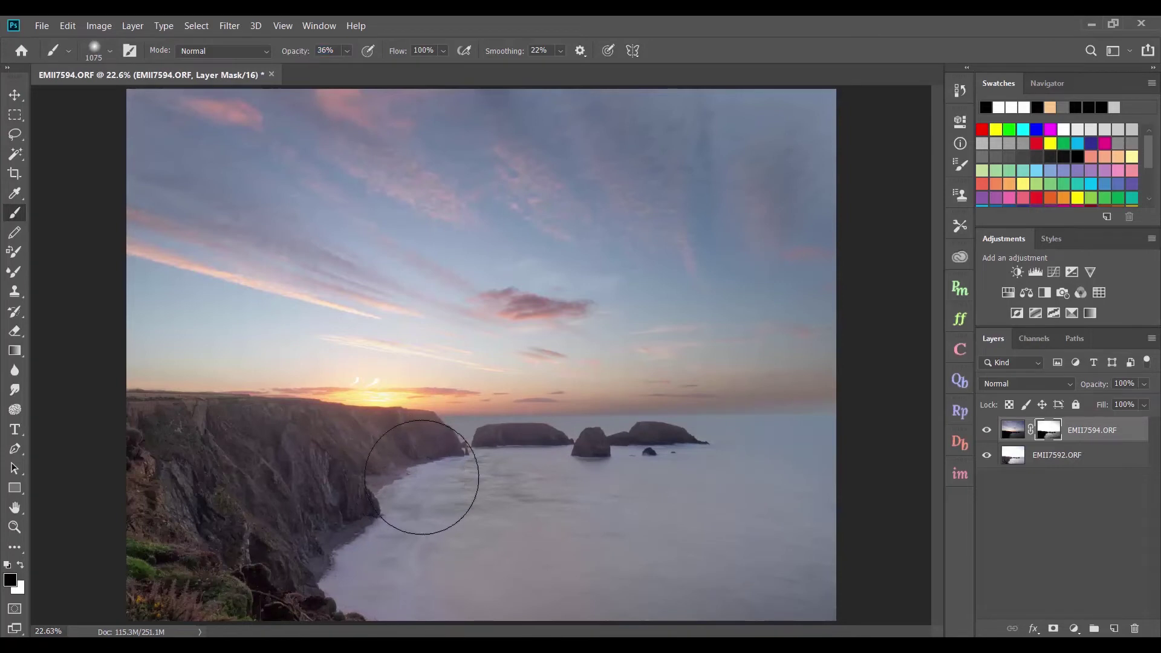
left_click_drag(422, 477, 663, 500)
mouse_move(798, 523)
left_mouse_down()
mouse_move(544, 557)
mouse_move(718, 563)
left_mouse_up()
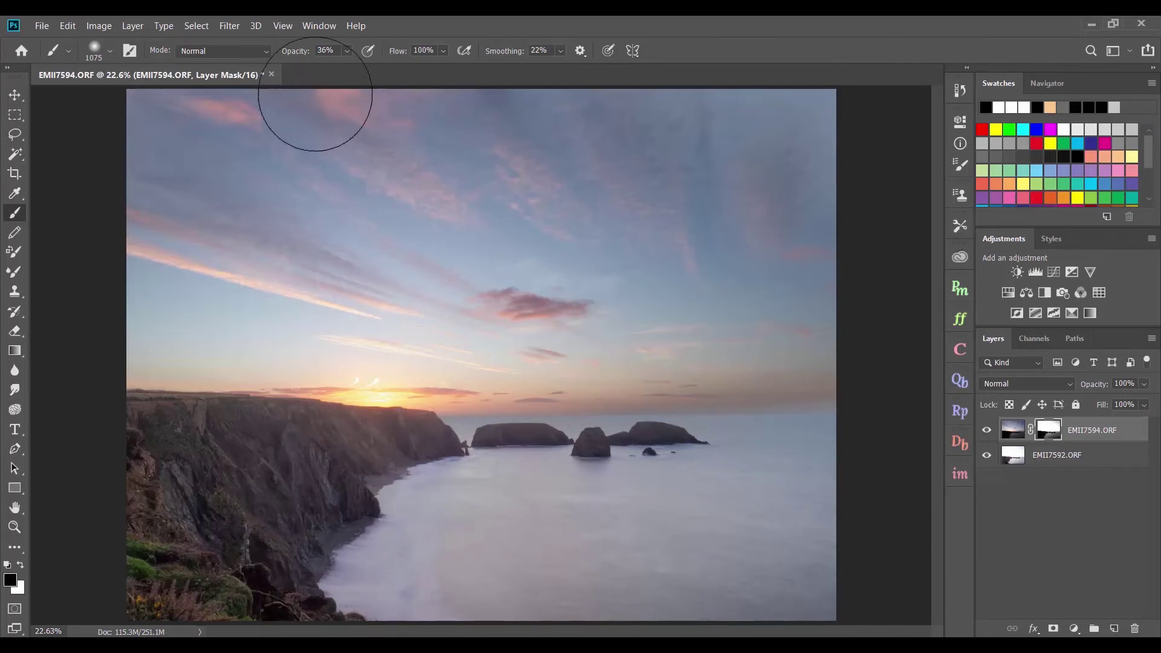
left_click_drag(292, 50, 298, 51)
mouse_move(534, 553)
left_mouse_down()
mouse_move(590, 583)
mouse_move(624, 565)
left_mouse_up()
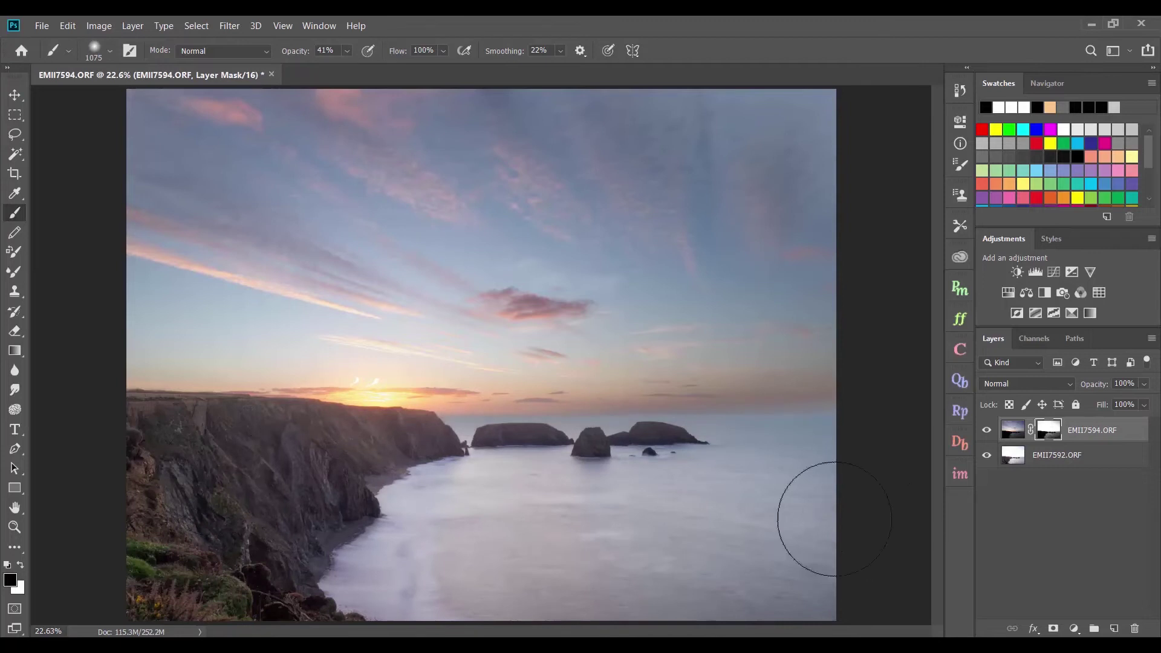
Paint black along the horizon on the mask at 41% brush opacity, and blend it back with white at 25%
mouse_move(828, 414)
left_mouse_down()
mouse_move(604, 422)
mouse_move(130, 384)
left_mouse_up()
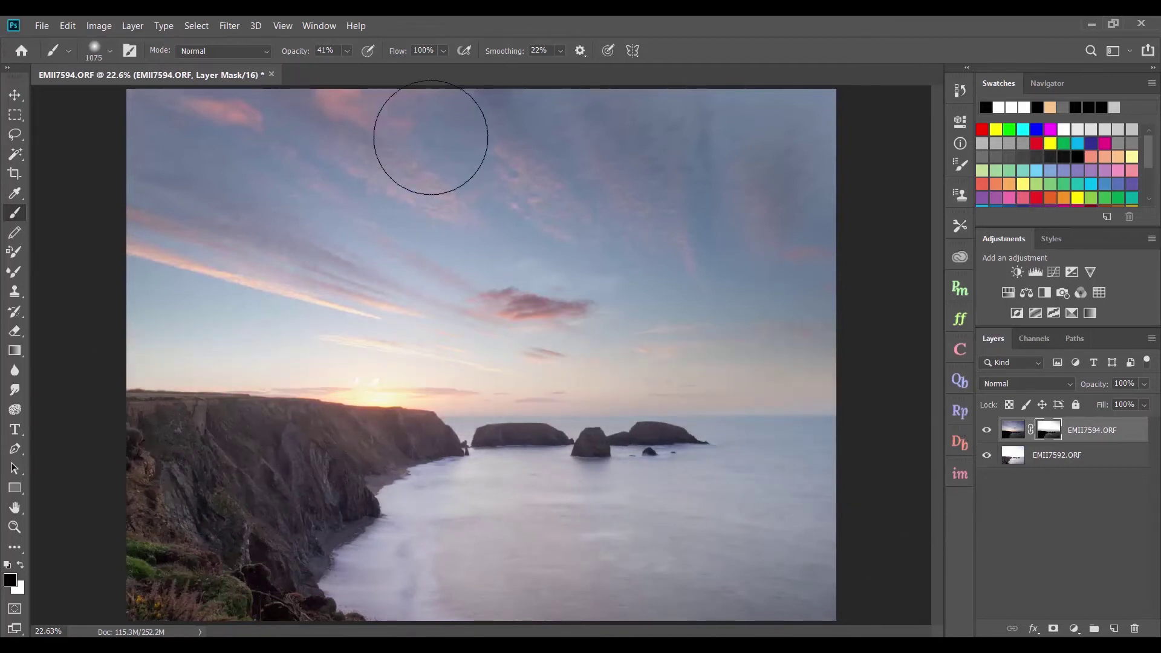
left_click_drag(301, 50, 290, 51)
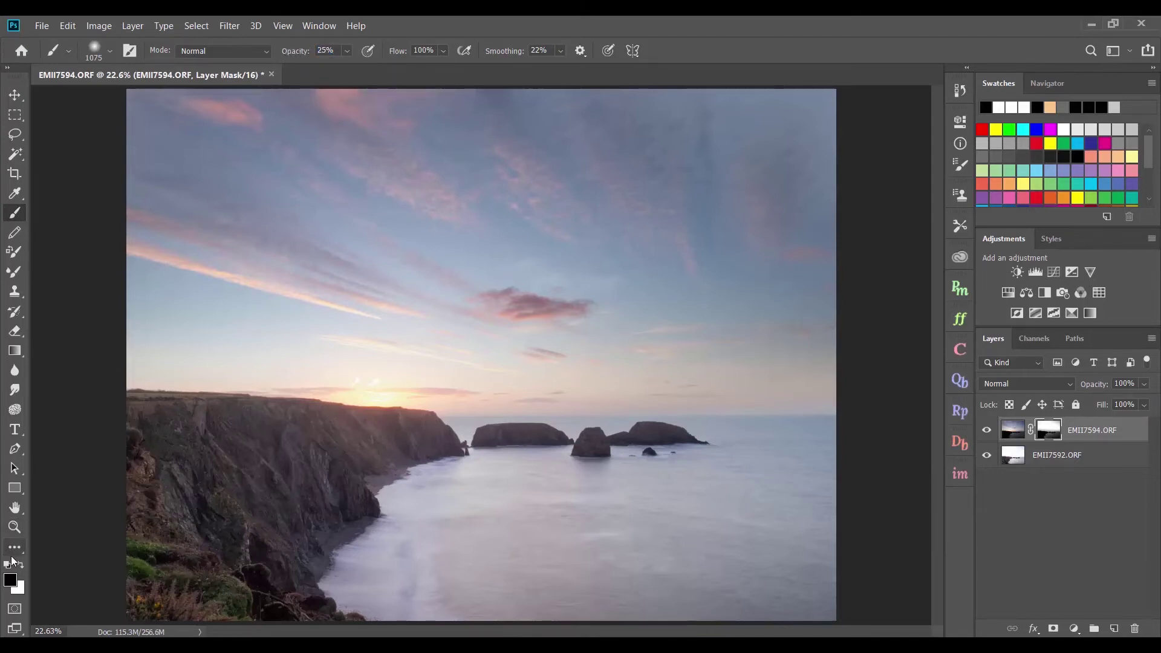
left_click(20, 565)
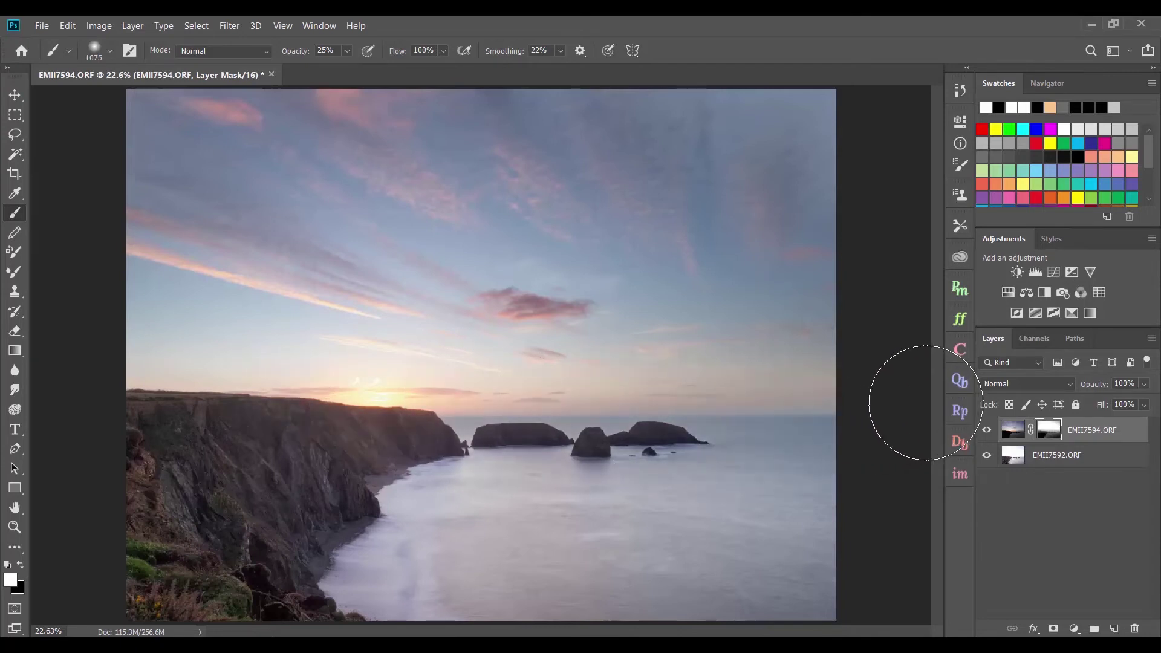
left_click_drag(907, 429, 151, 431)
Refine the sunset glow above the cliffs by painting white on the mask at 28% and 10% brush opacity
left_click_drag(302, 52, 297, 53)
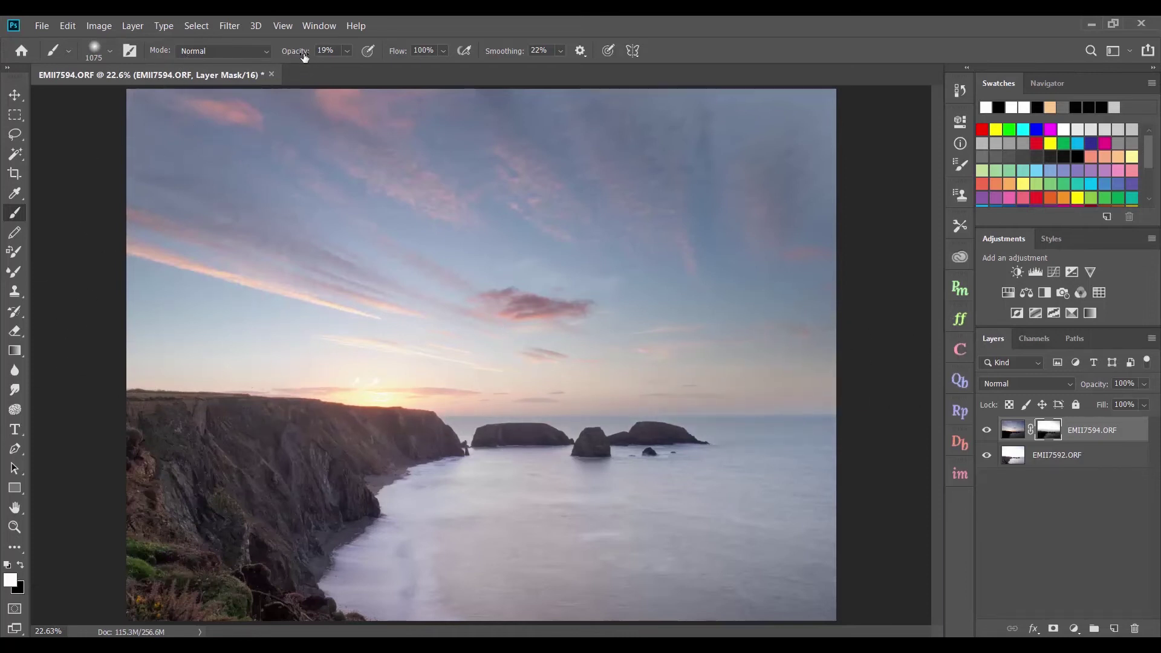
left_click_drag(304, 56, 310, 57)
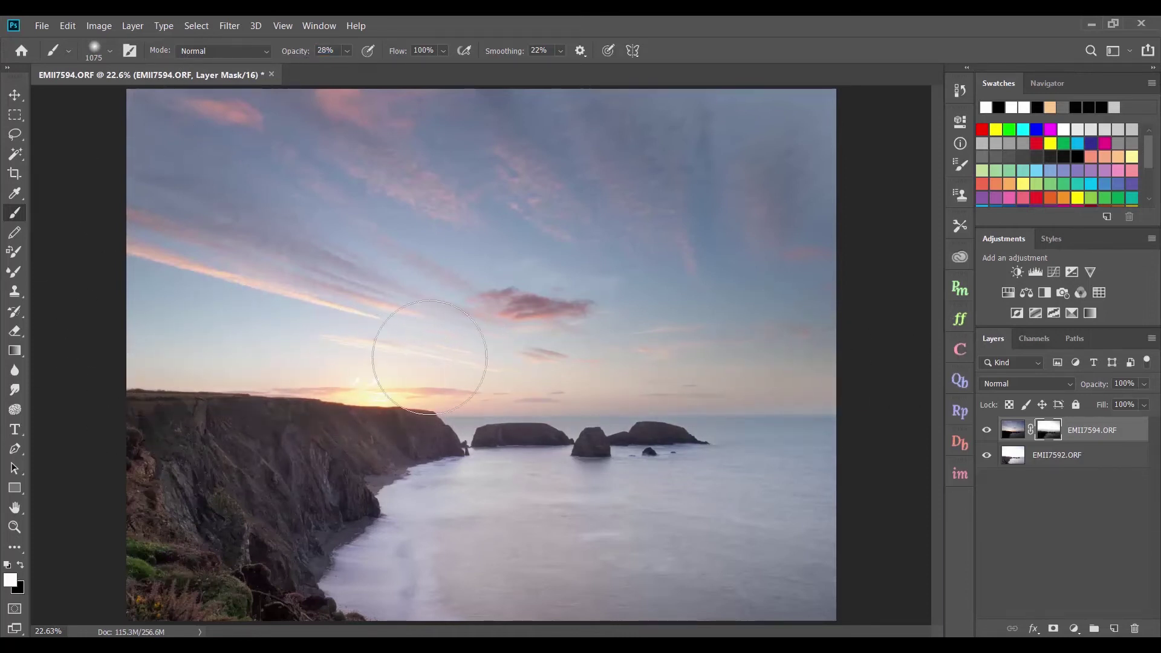
left_click(289, 53)
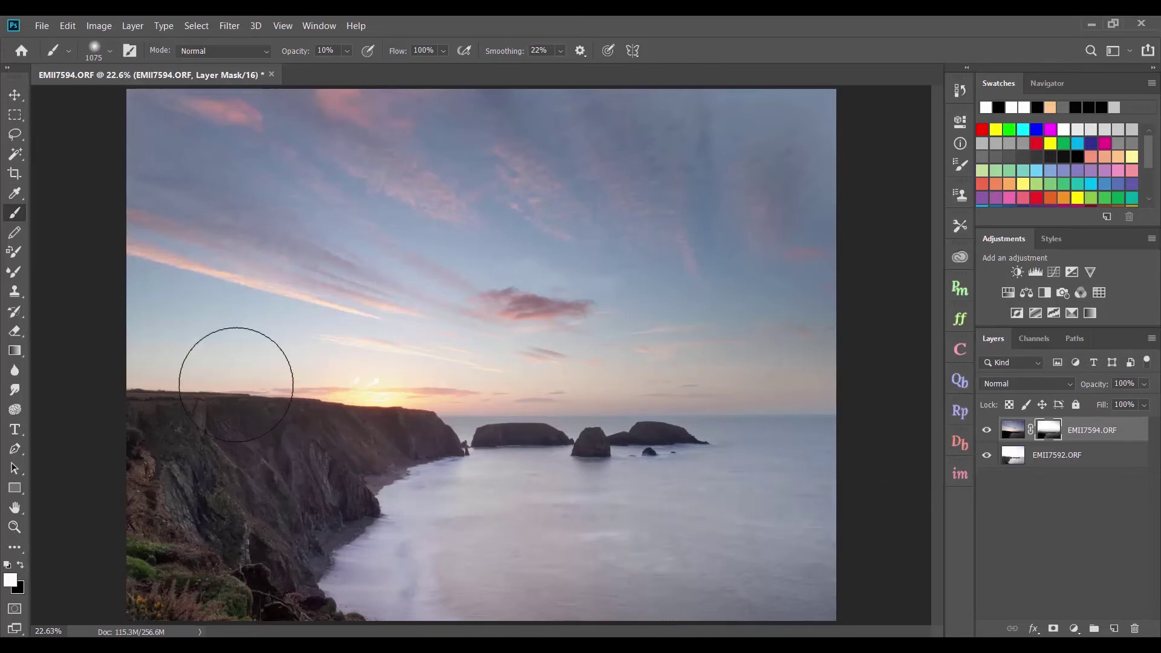
Paint black at 22% opacity on the mask over the cliffs, and over the offshore rocks with a smaller 233-pixel brush
left_click_drag(308, 56, 316, 57)
left_click(21, 564)
left_click_drag(349, 455, 281, 465)
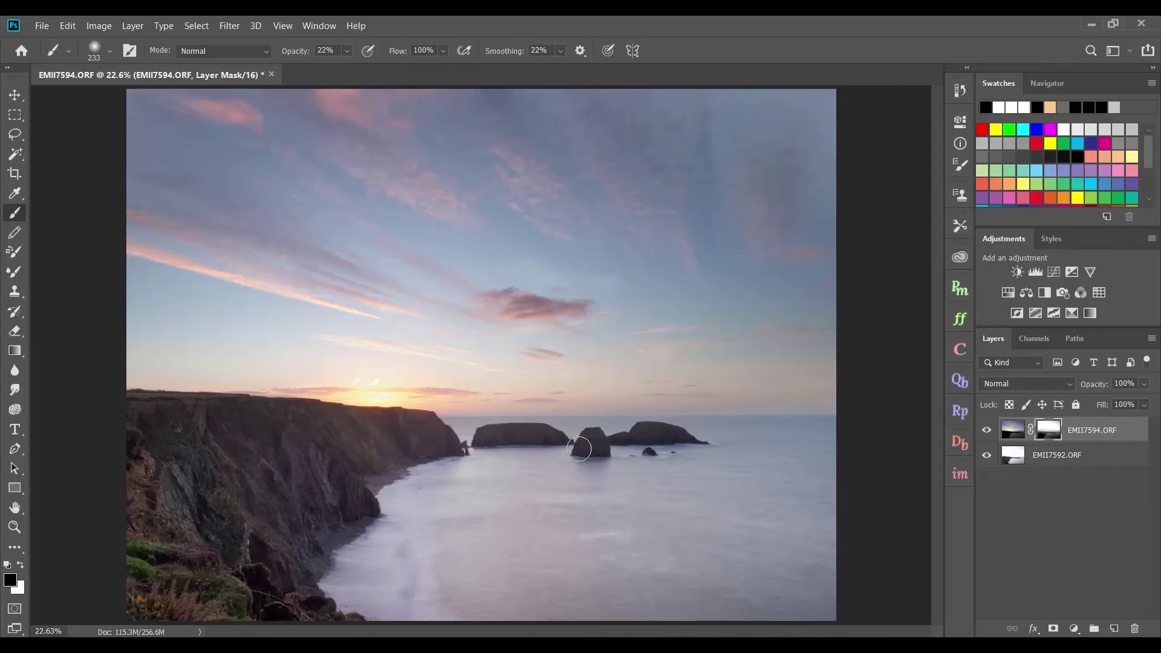
right_click(646, 427)
key("Escape")
left_click_drag(646, 427, 640, 430)
Paint white on the mask around the sun with a 714-pixel brush at 31% opacity
left_click_drag(302, 51, 310, 52)
left_click_drag(196, 270, 202, 271)
left_click(24, 564)
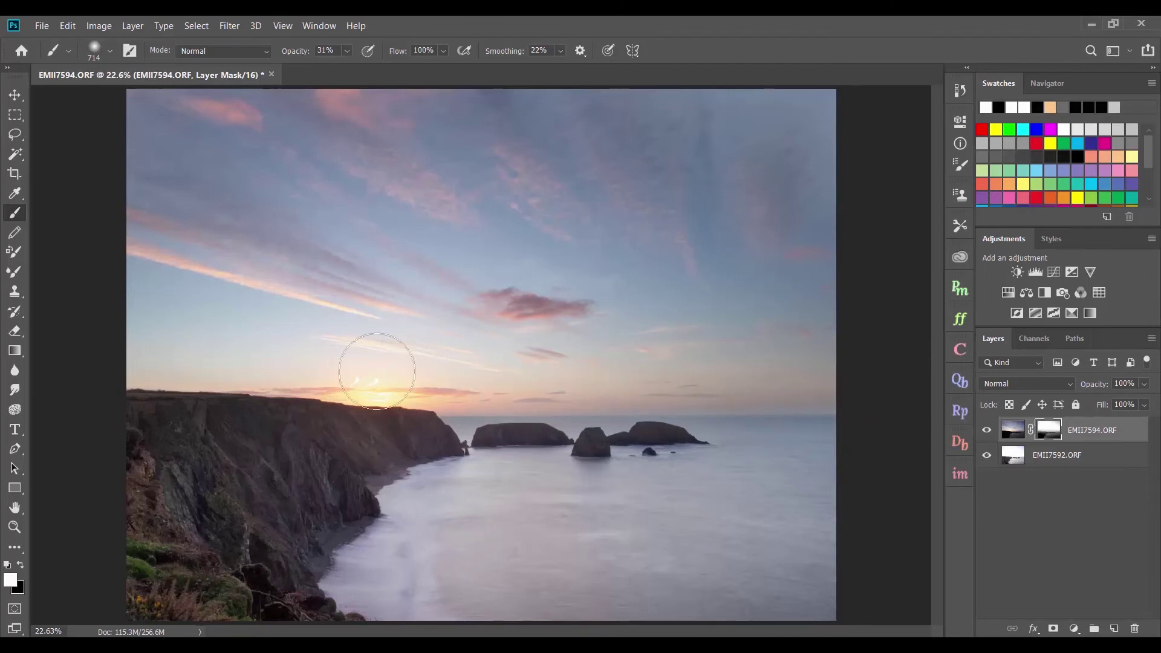
Brighten the sea beside the shore by painting black on the mask with an 1110-pixel brush at 43% opacity, and reduce the opacity to 8%
left_click_drag(297, 51, 313, 52)
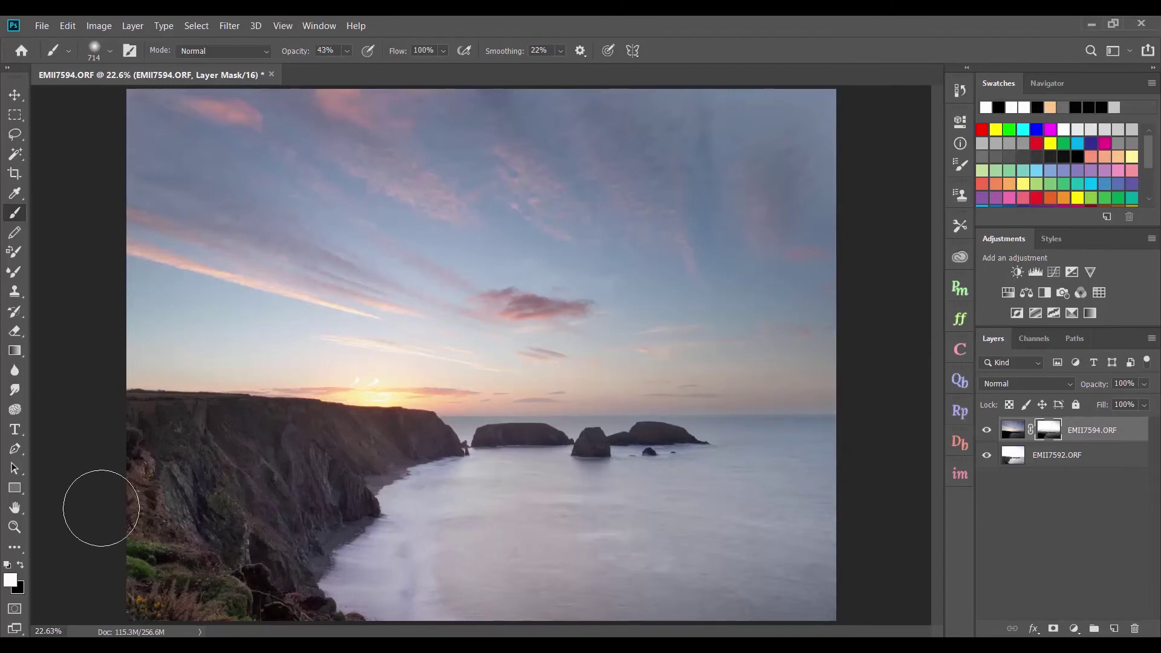
left_click(21, 565)
mouse_move(334, 517)
left_mouse_down()
mouse_move(868, 541)
mouse_move(375, 556)
left_mouse_up()
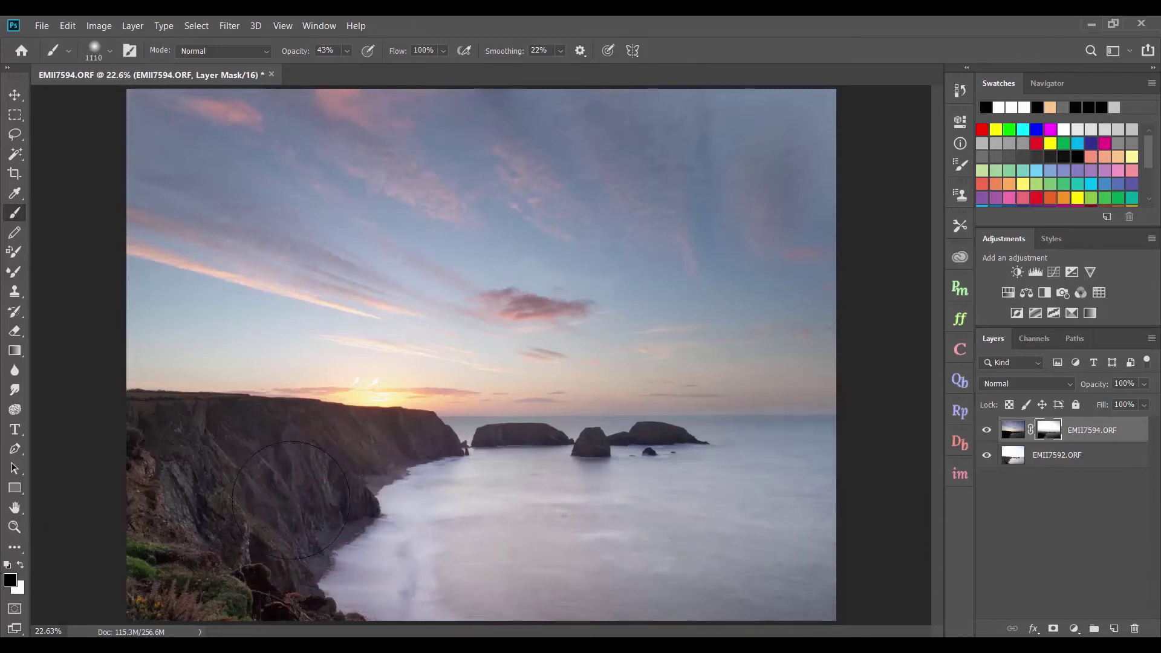
left_click_drag(614, 507, 496, 512)
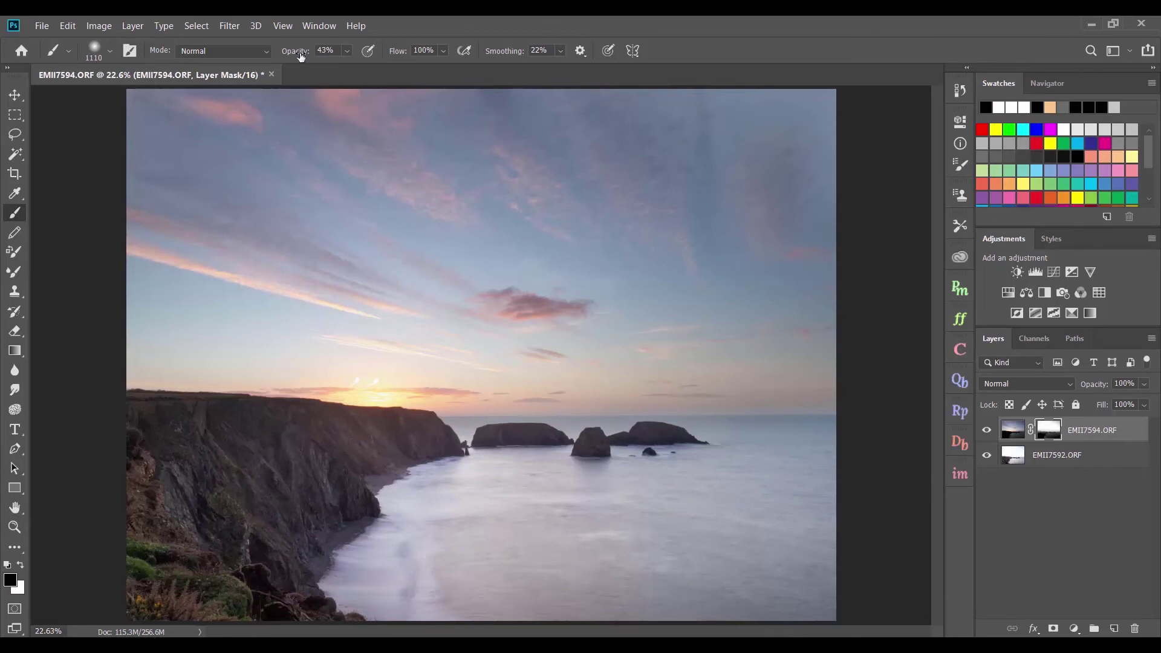
left_click_drag(293, 52, 272, 65)
Compare the image with the EMII7594.ORF layer hidden and shown several times
left_click(987, 431)
left_click(987, 431)
left_click(987, 431)
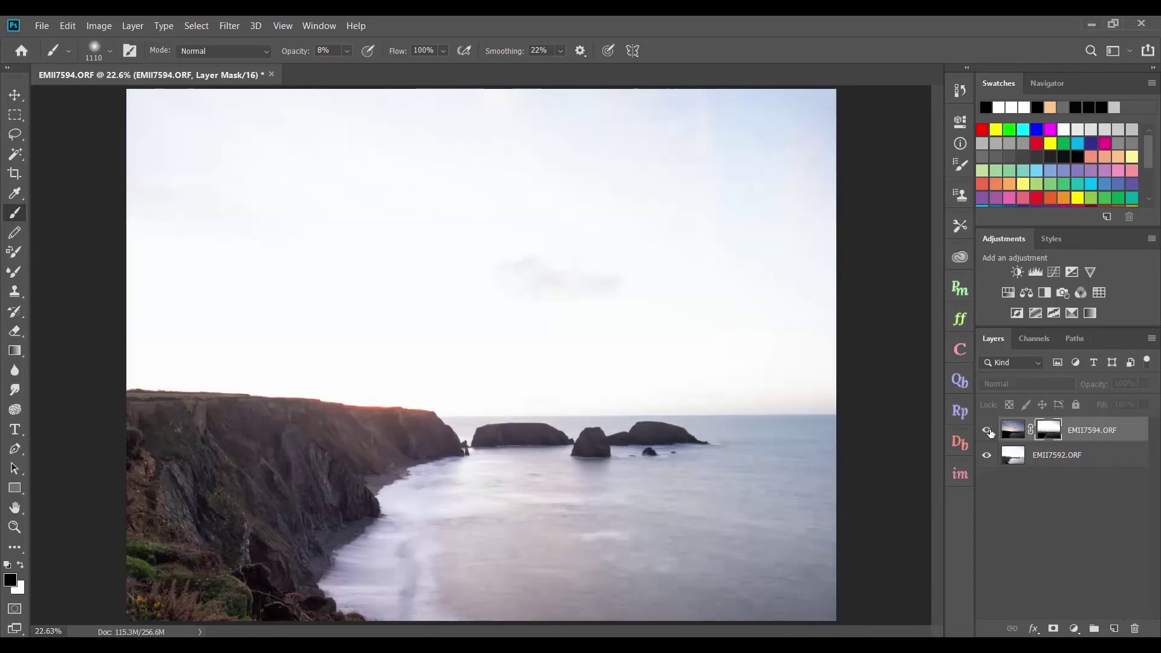
left_click(987, 431)
left_click(988, 431)
left_click(988, 431)
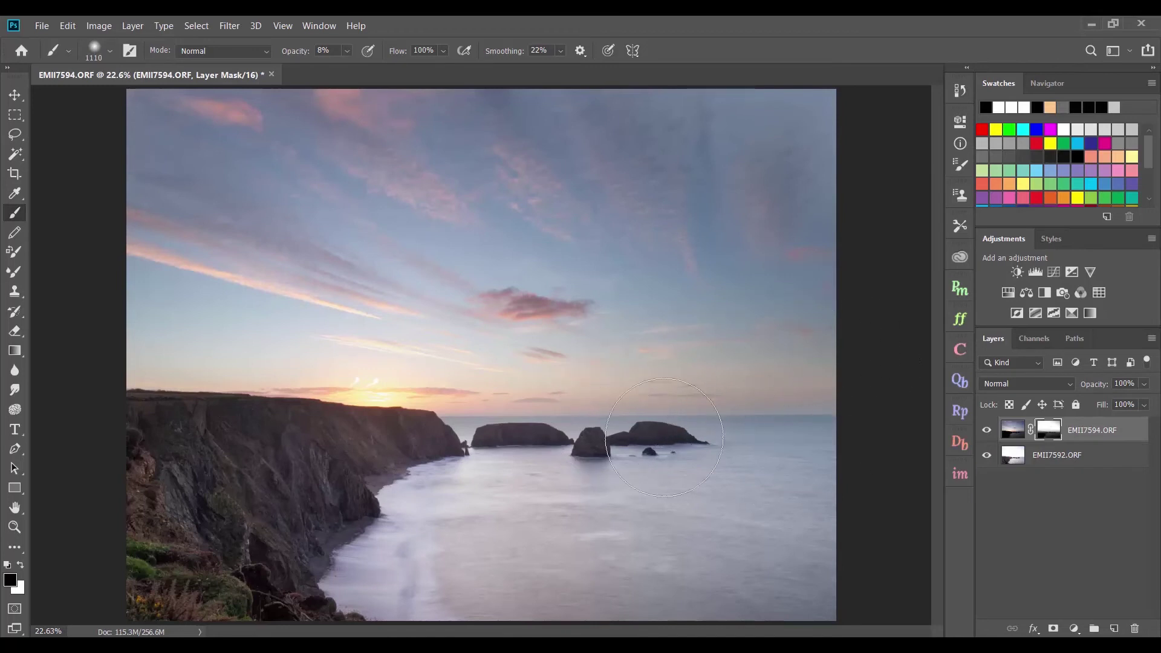
Stamp all visible layers into a new top layer and darken it with a Curves adjustment by lowering the highlights
key("x")
key("ctrl+shift+alt+e")
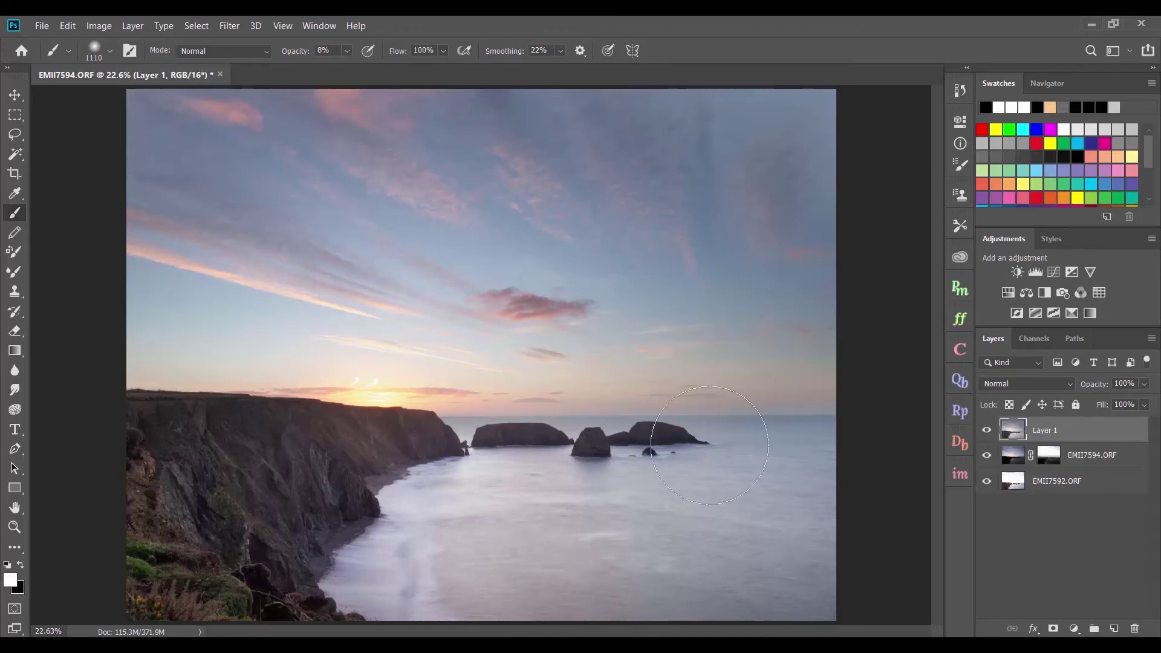
left_click(1052, 270)
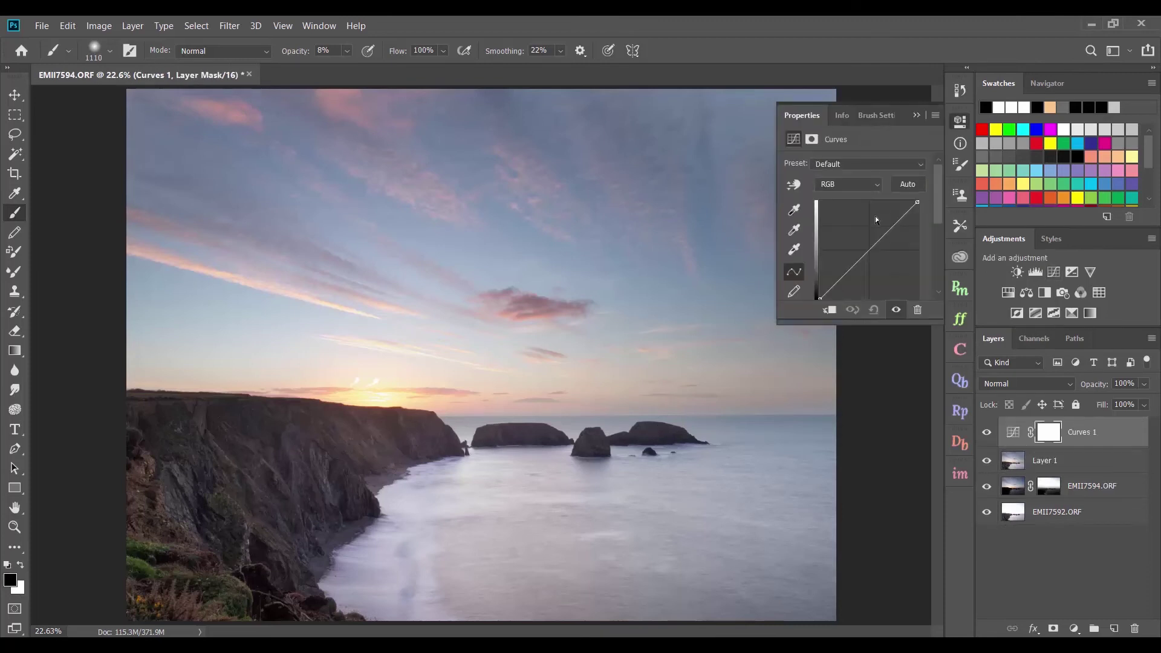
left_click(901, 221)
left_click_drag(901, 221, 901, 224)
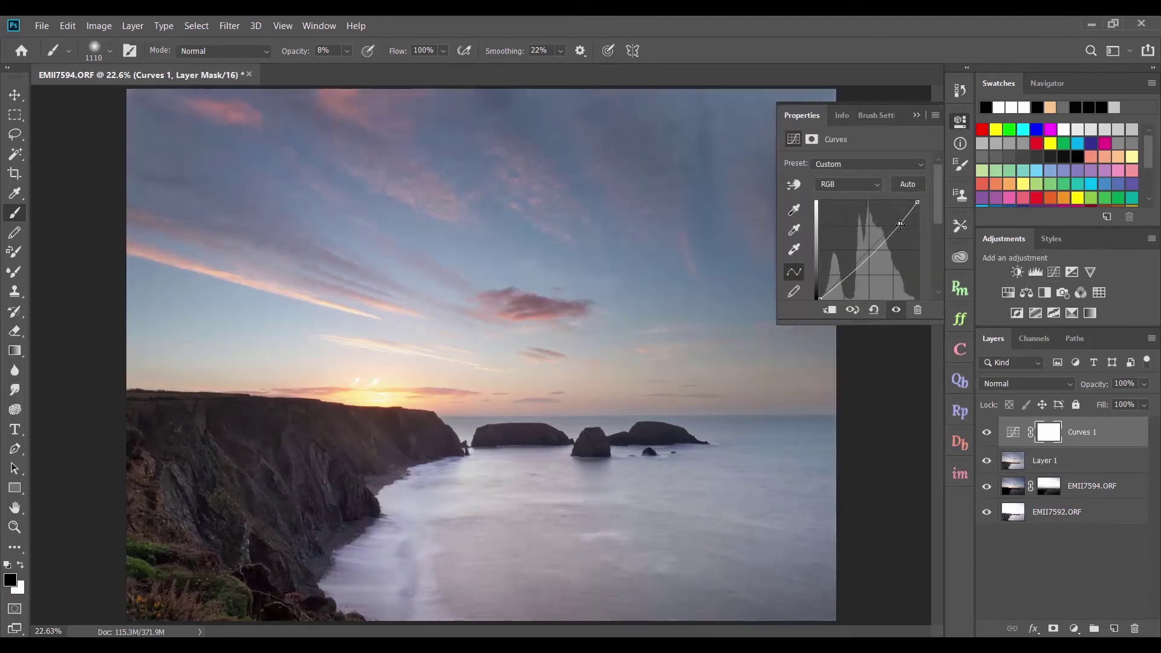
left_click(917, 115)
Delete the Curves adjustment layer and the stamped layer beneath it
left_click_drag(1096, 439, 1135, 629)
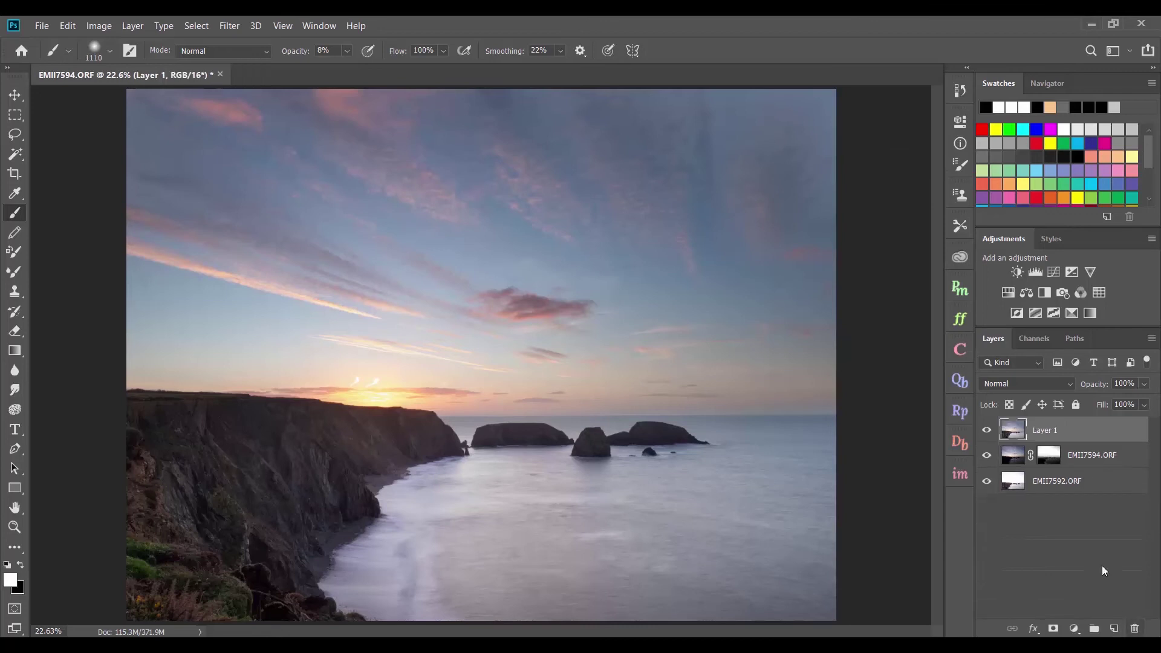
key("x")
left_click_drag(1003, 429, 1135, 629)
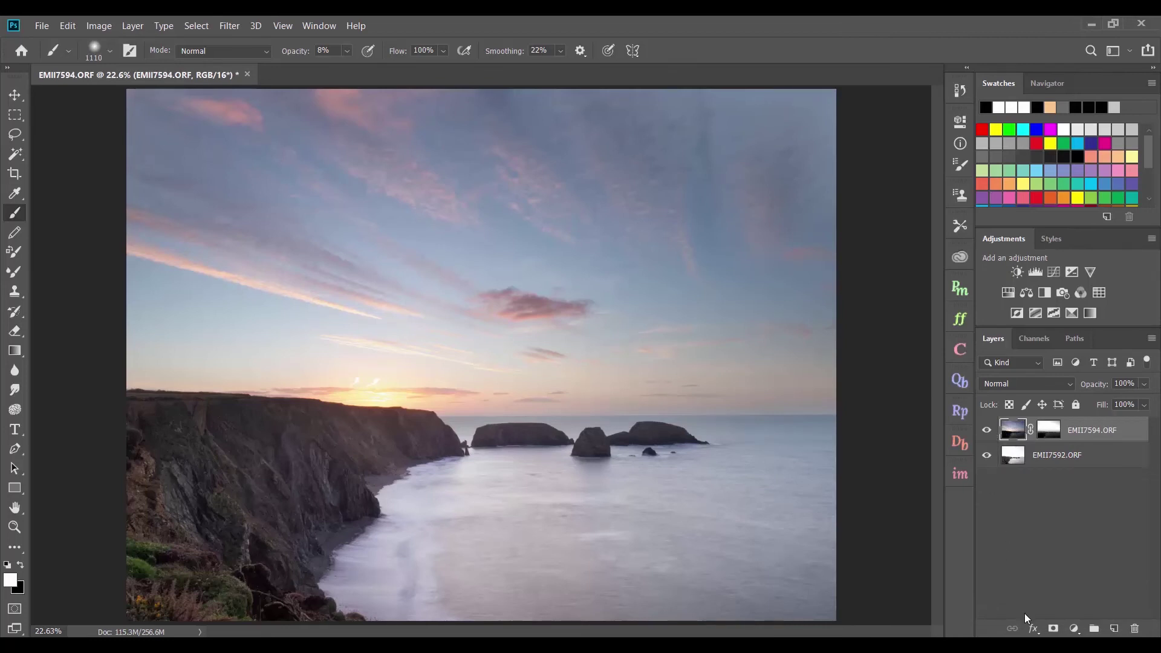
left_click(95, 25)
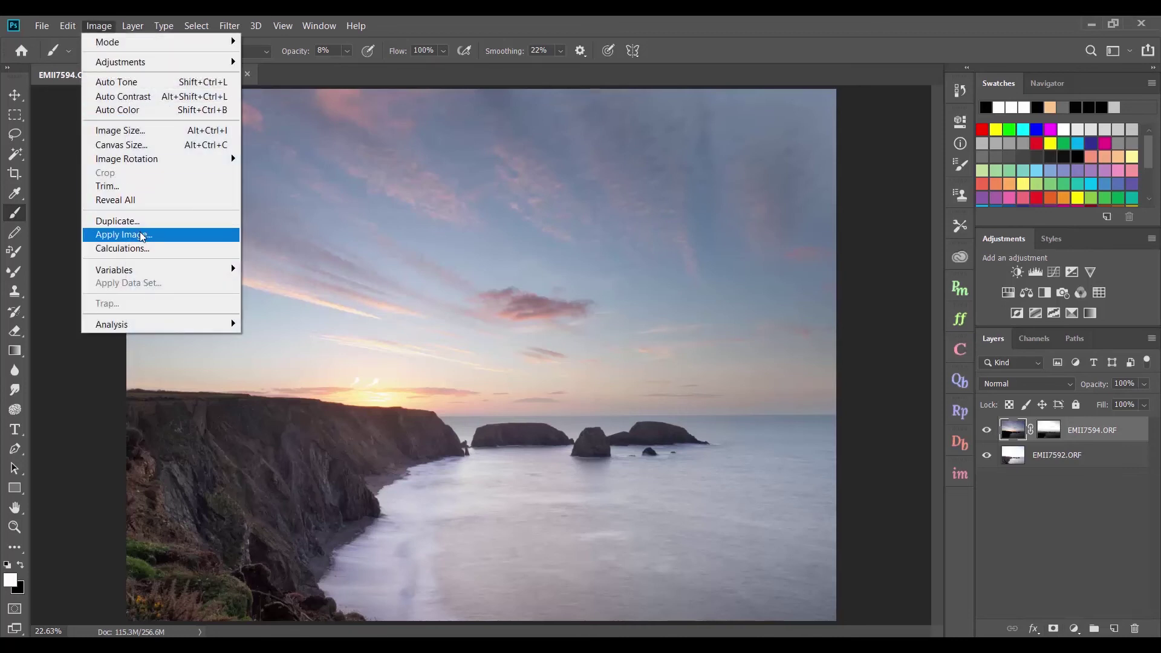
left_click(96, 25)
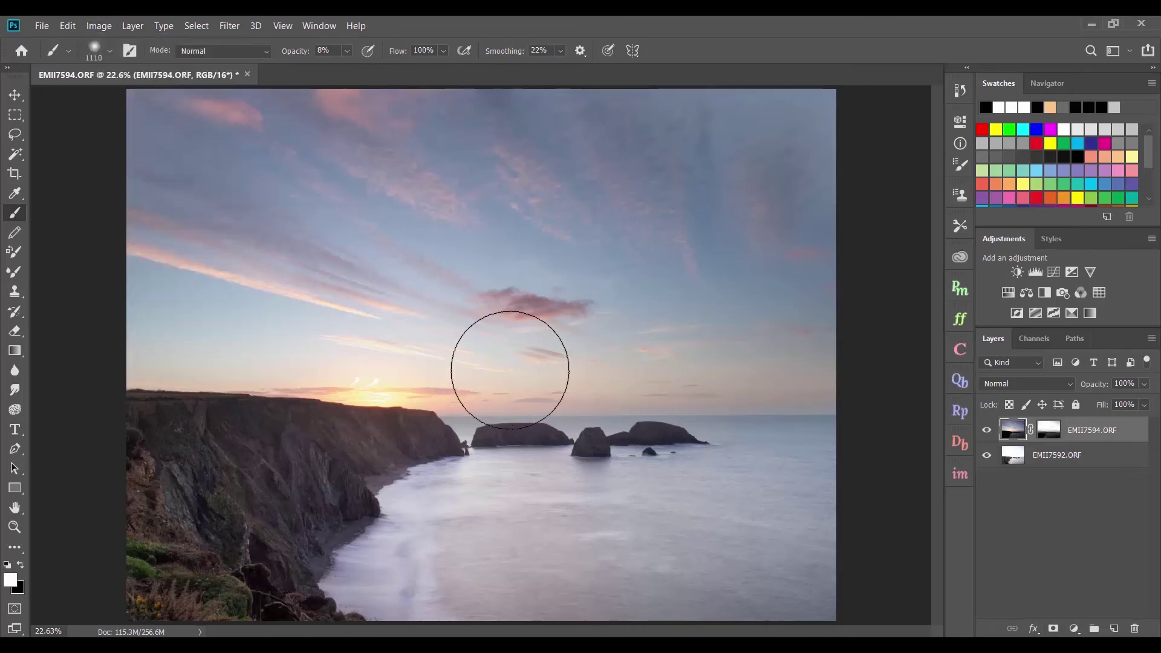